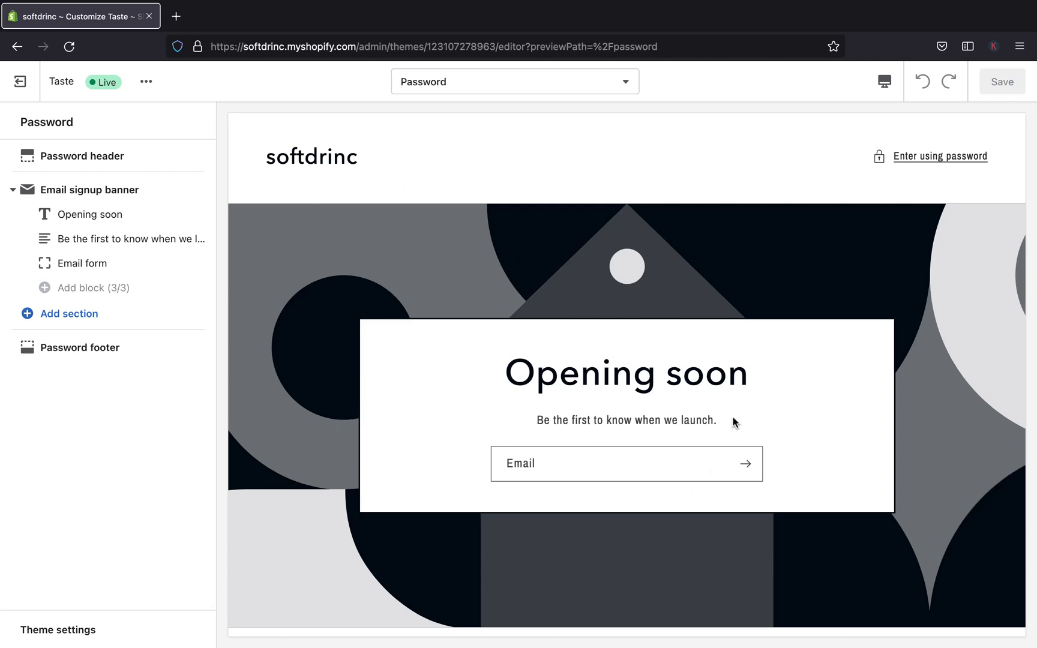
Examine the password page preview from its header through the email signup banner to the footer
{"action": "scroll", "coordinate": [732, 416], "scroll_direction": "down", "scroll_amount": 3}
{"action": "scroll", "coordinate": [733, 416], "scroll_direction": "up", "scroll_amount": 1}
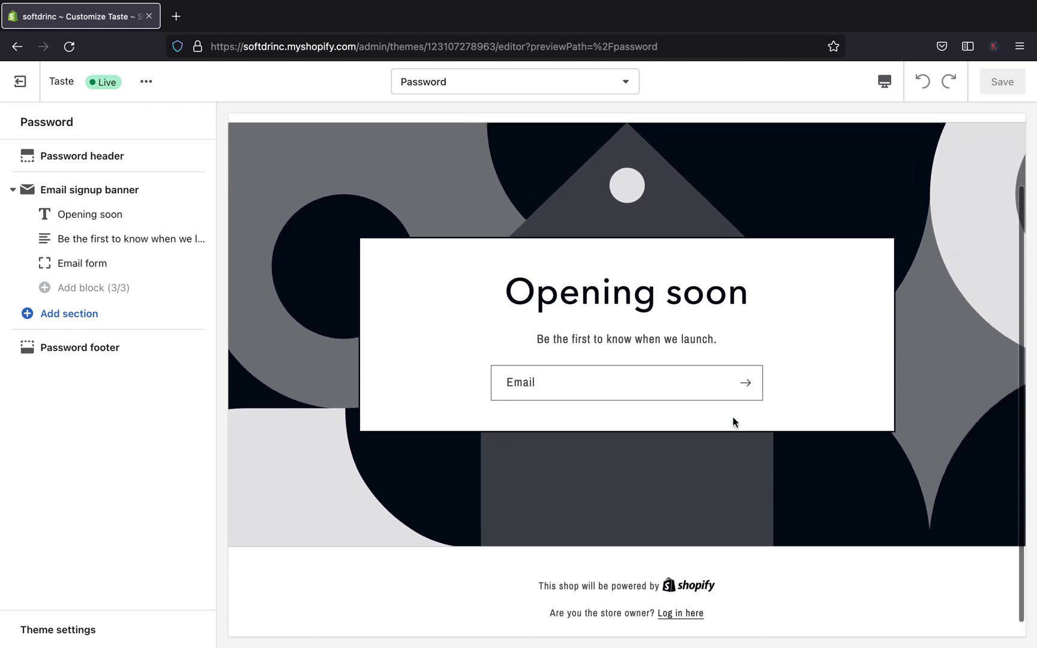
{"action": "scroll", "coordinate": [732, 420], "scroll_direction": "up", "scroll_amount": 3}
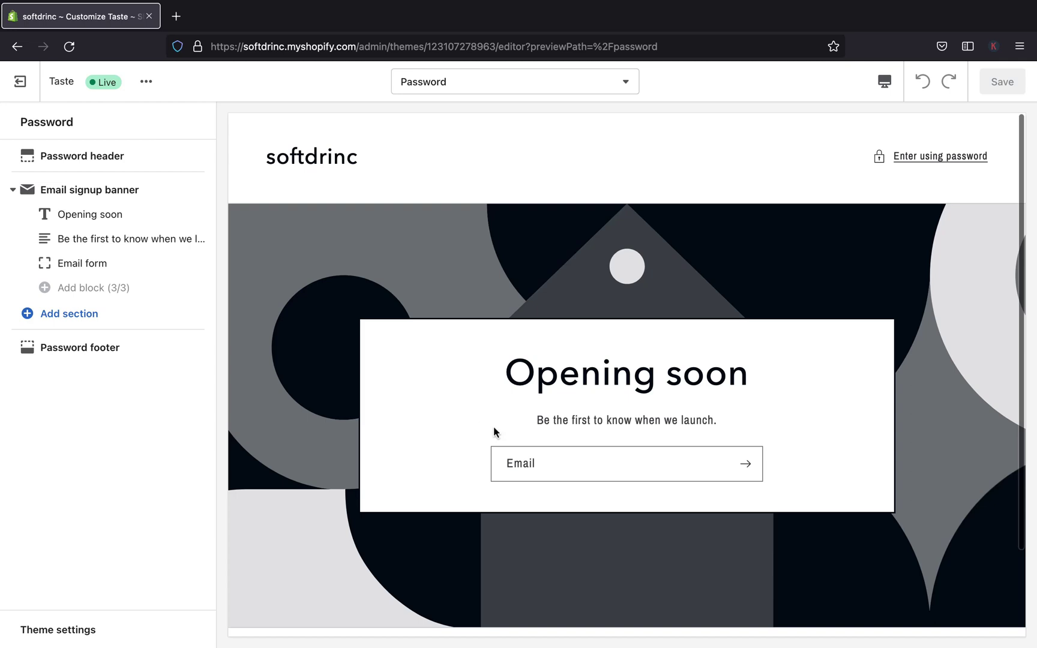
{"action": "scroll", "coordinate": [494, 429], "scroll_direction": "down", "scroll_amount": 2}
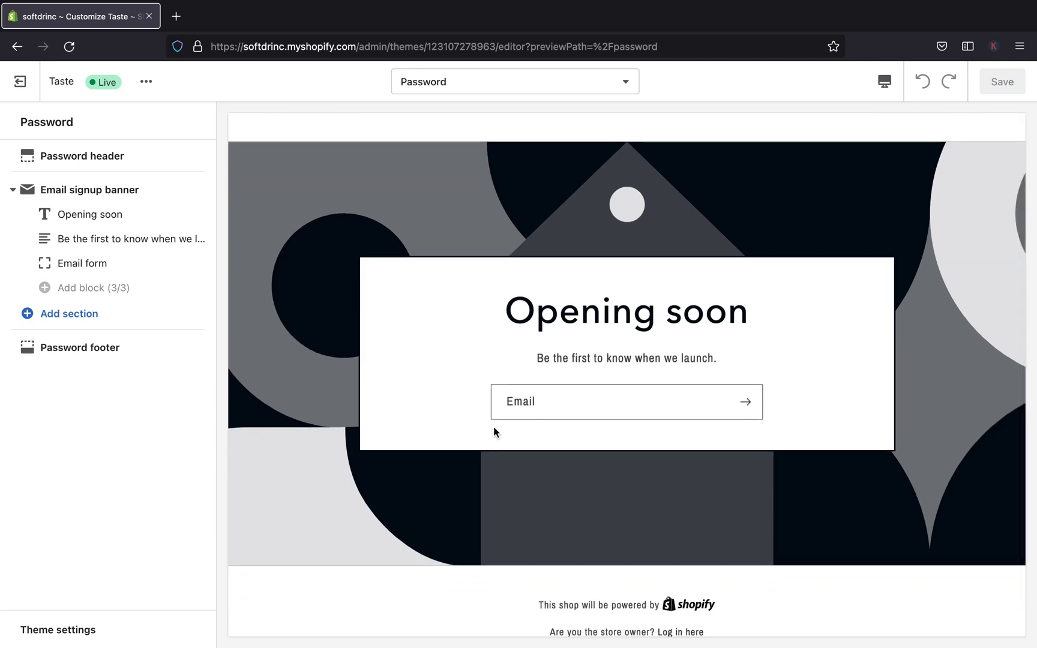
{"action": "scroll", "coordinate": [494, 426], "scroll_direction": "down", "scroll_amount": 1}
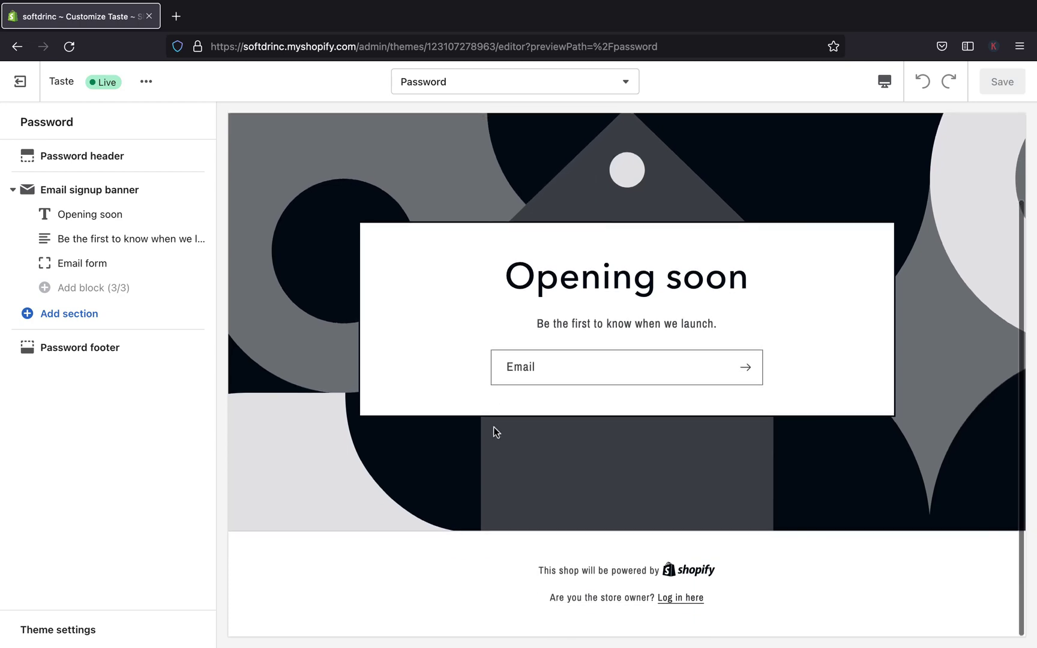
{"action": "scroll", "coordinate": [493, 427], "scroll_direction": "up", "scroll_amount": 2}
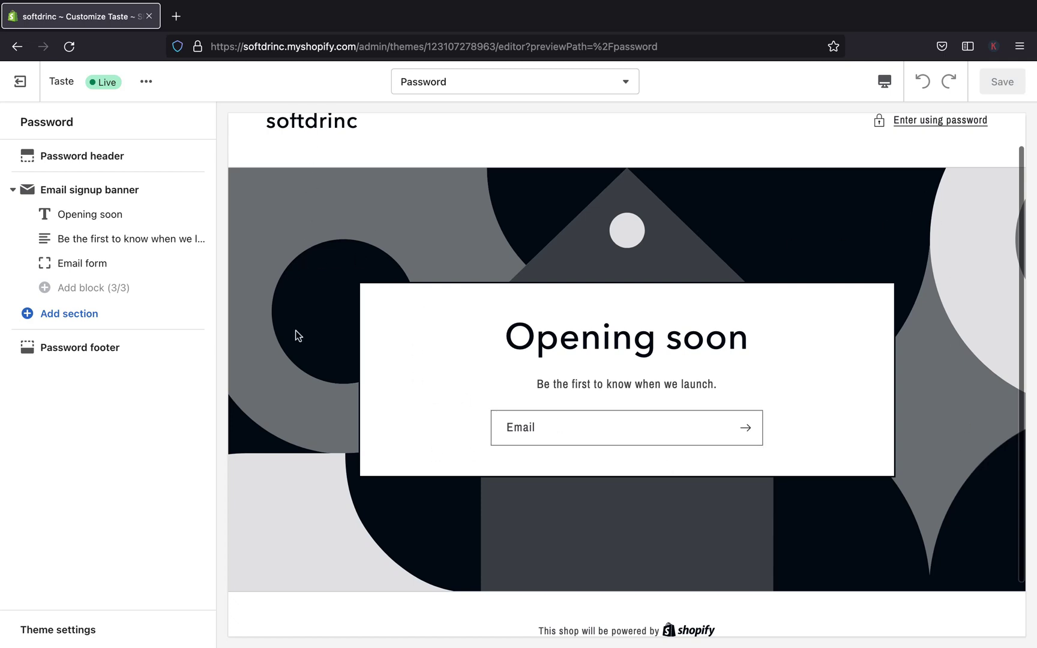
{"action": "scroll", "coordinate": [442, 397], "scroll_direction": "down", "scroll_amount": 2}
{"action": "scroll", "coordinate": [442, 397], "scroll_direction": "up", "scroll_amount": 4}
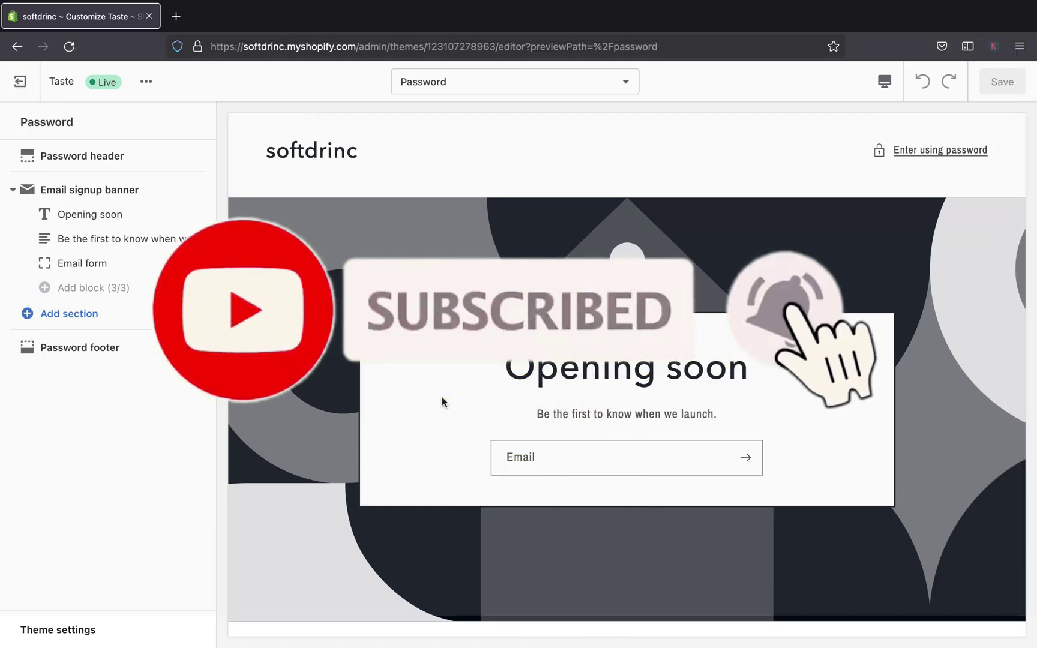
{"action": "left_click", "coordinate": [543, 460]}
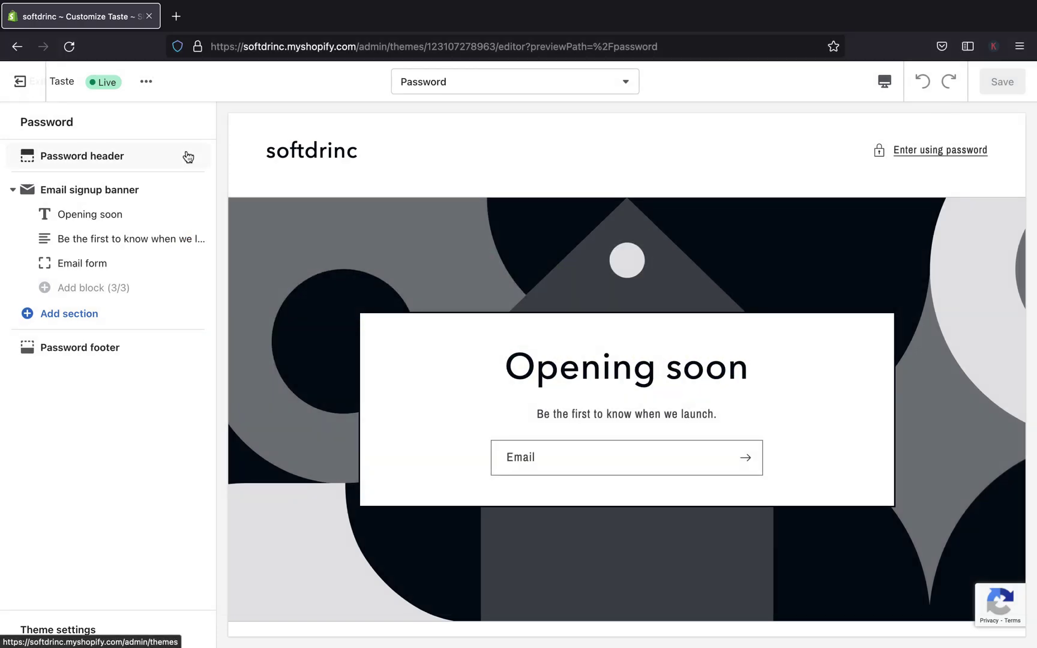
Exit the theme editor and reopen the Taste theme for customization from the online store's themes page
{"action": "left_click", "coordinate": [15, 83]}
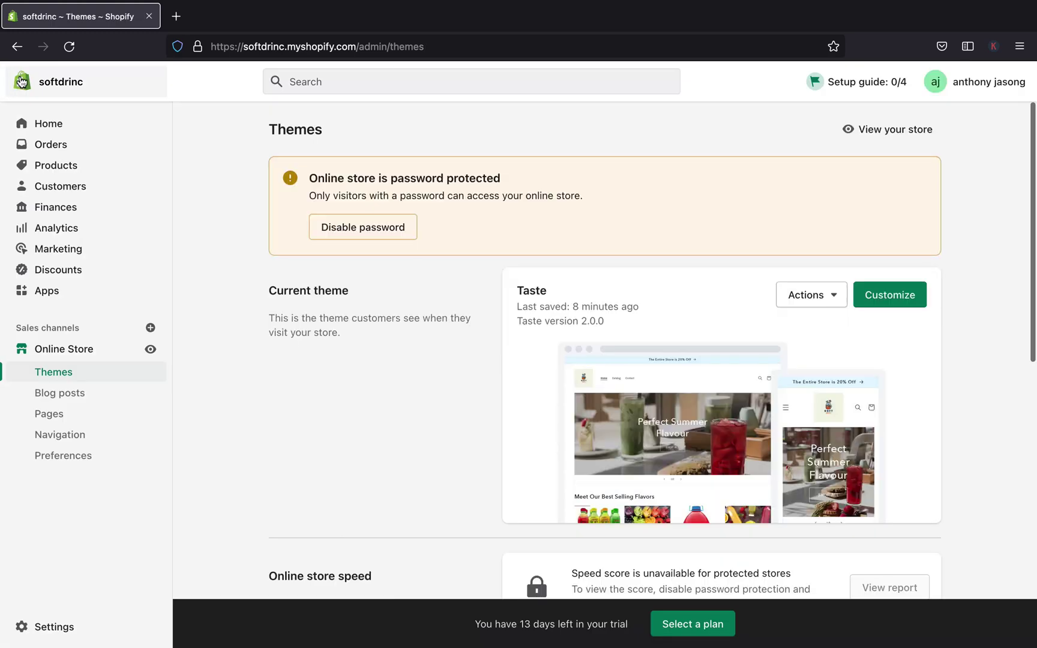
{"action": "left_click", "coordinate": [50, 125]}
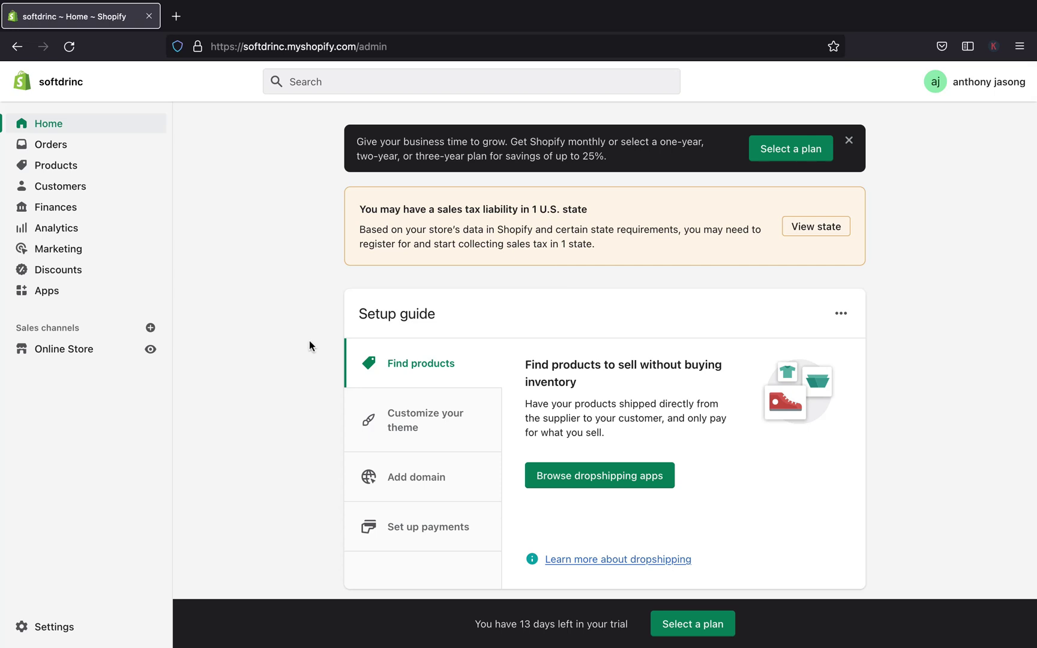
{"action": "left_click", "coordinate": [75, 355]}
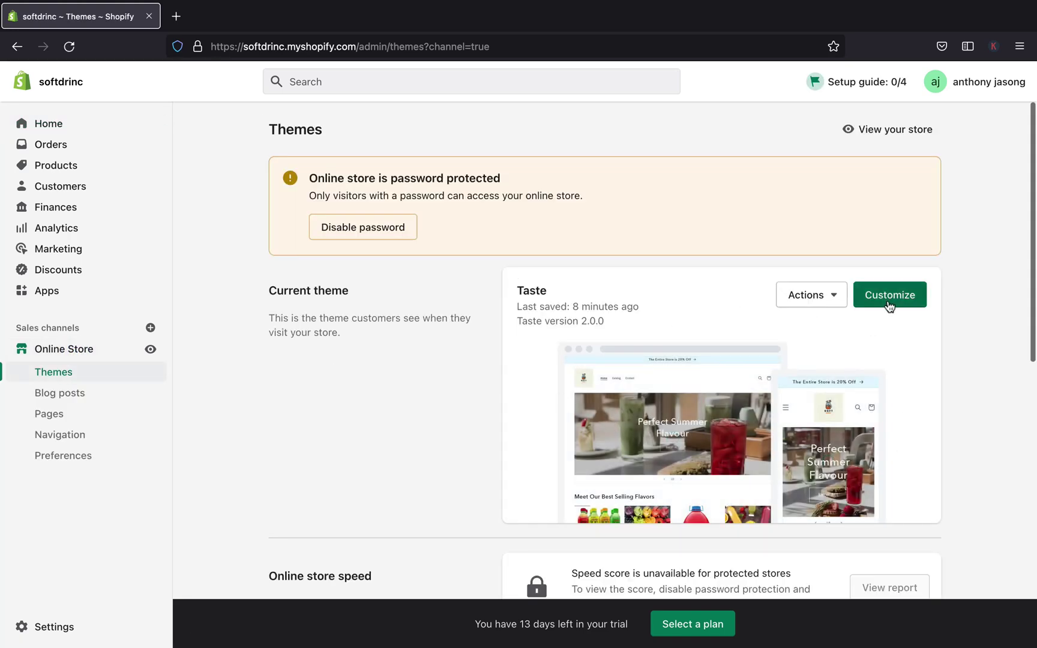
{"action": "left_click", "coordinate": [885, 305]}
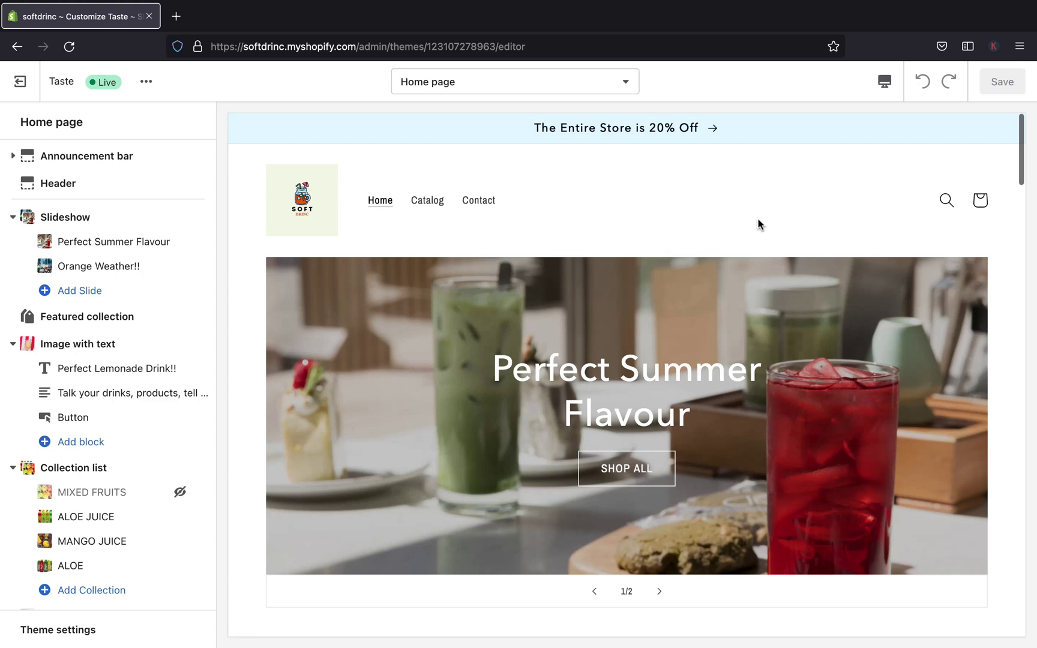
Switch the theme editor from the home page to the Password template
{"action": "left_click", "coordinate": [626, 84]}
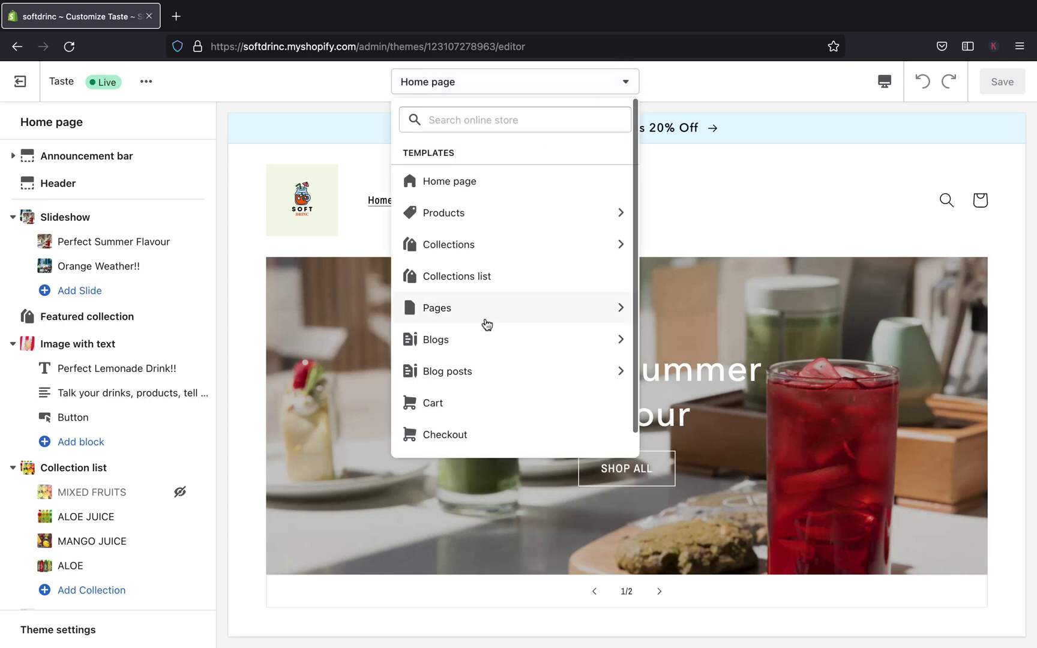
{"action": "scroll", "coordinate": [487, 324], "scroll_direction": "down", "scroll_amount": 1}
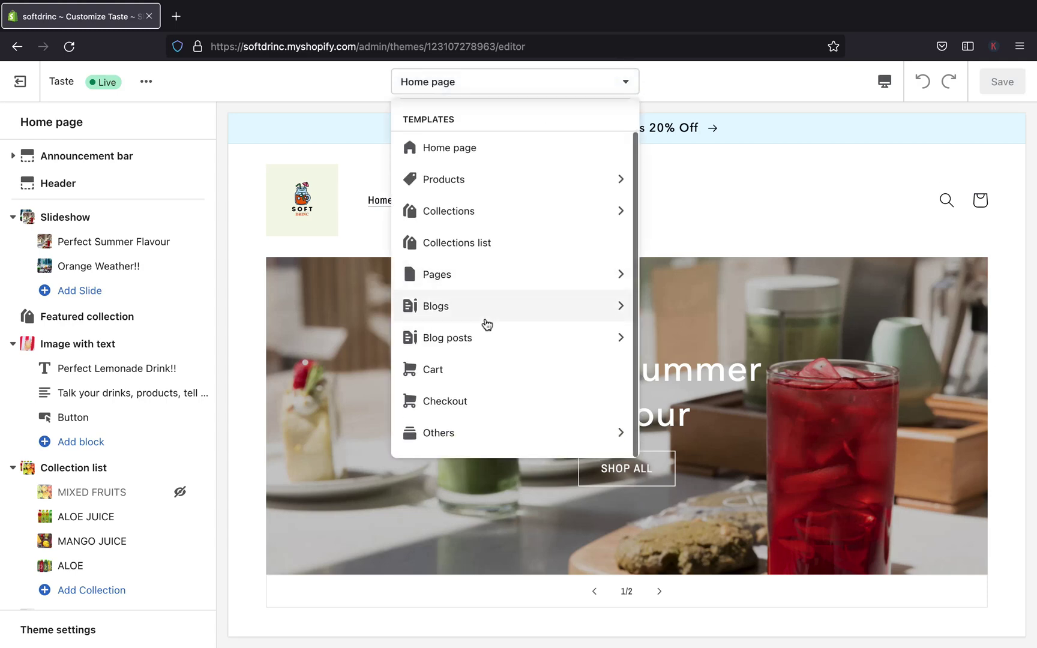
{"action": "left_click", "coordinate": [427, 444]}
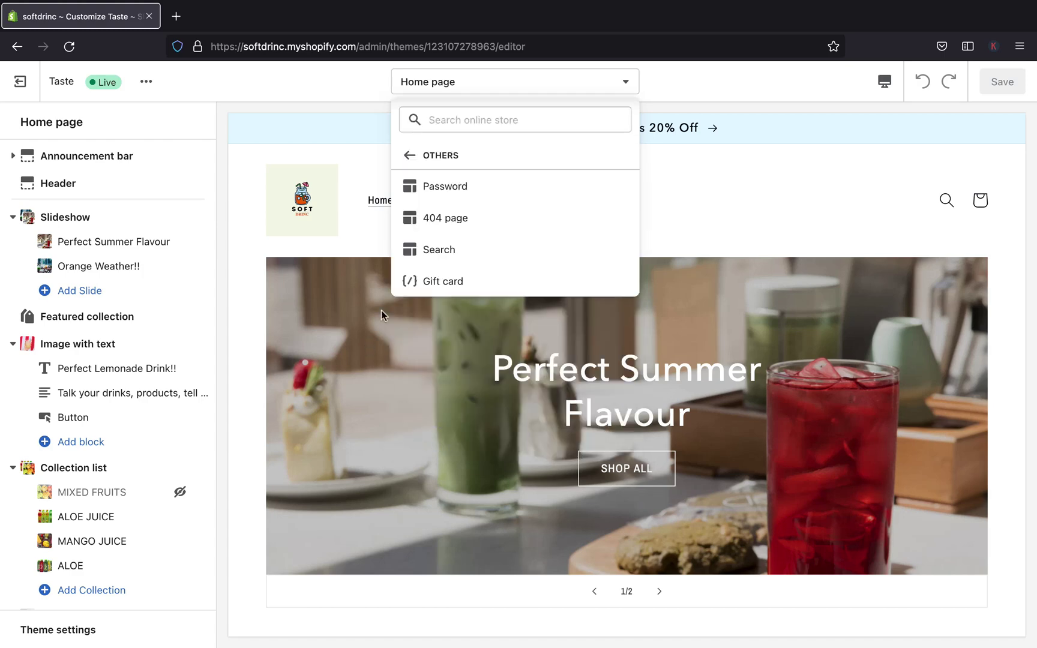
{"action": "left_click", "coordinate": [445, 187]}
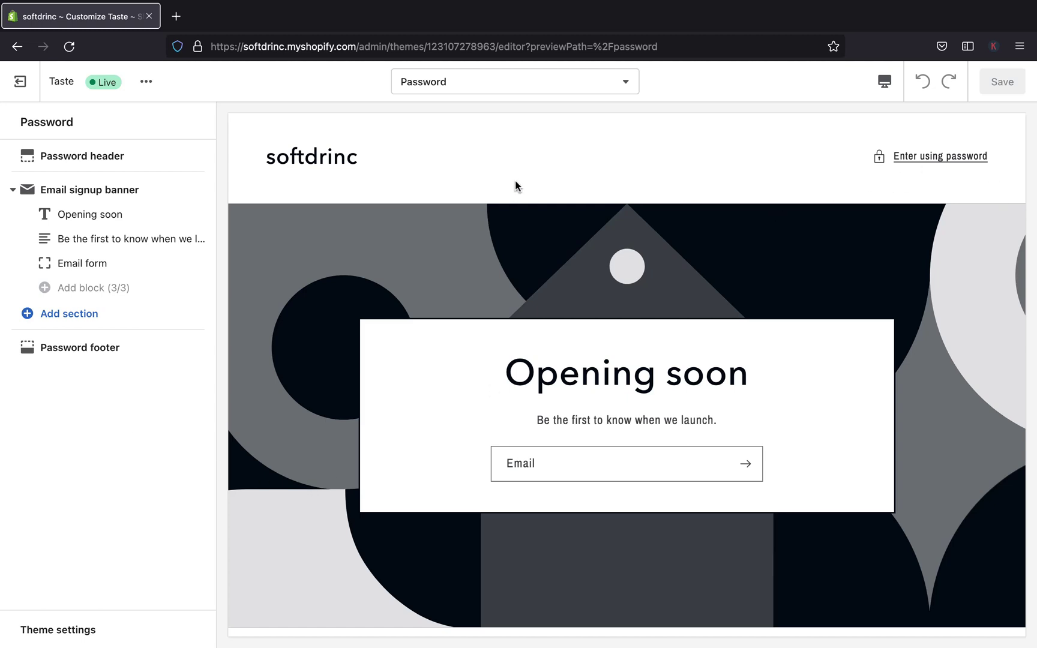
Set the Soft Drinc logo from the image library as the password header's logo image
{"action": "left_click", "coordinate": [109, 161]}
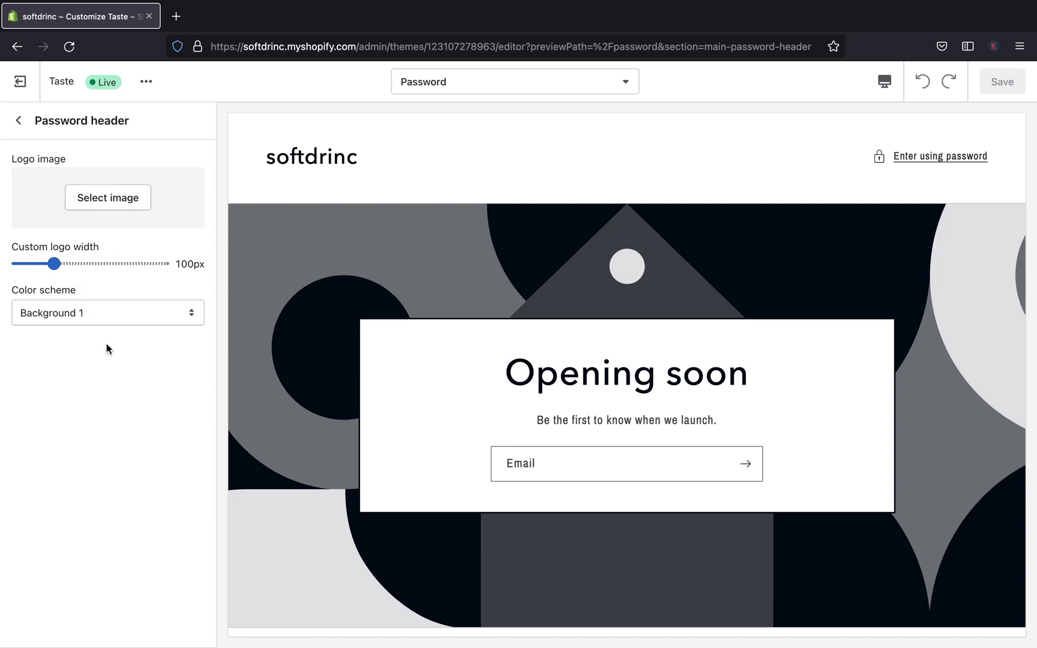
{"action": "left_click", "coordinate": [130, 198]}
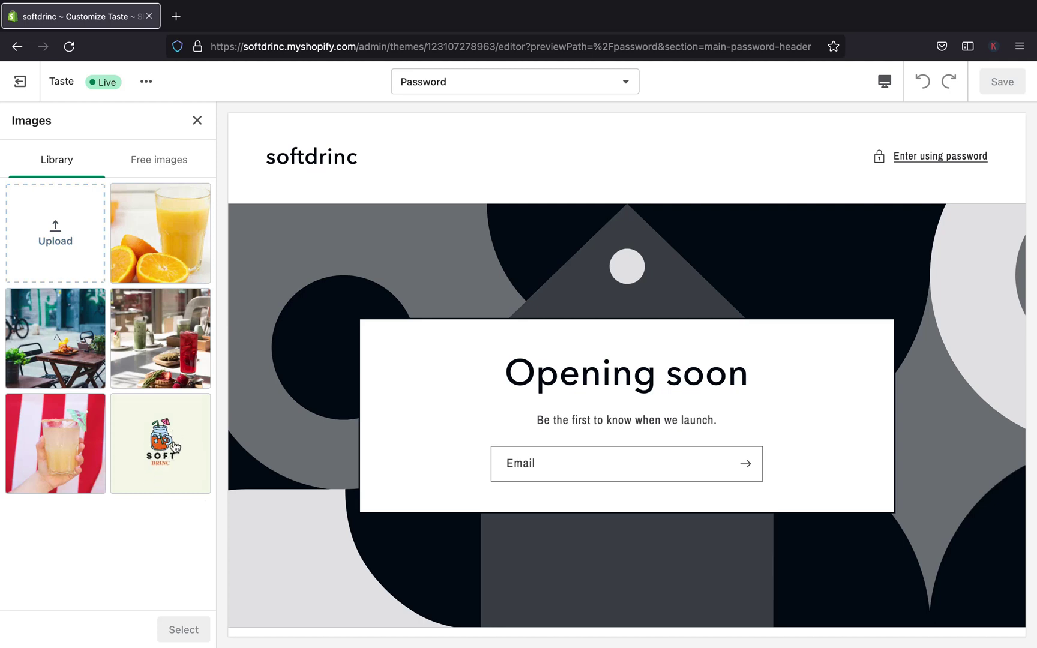
{"action": "left_click", "coordinate": [167, 467]}
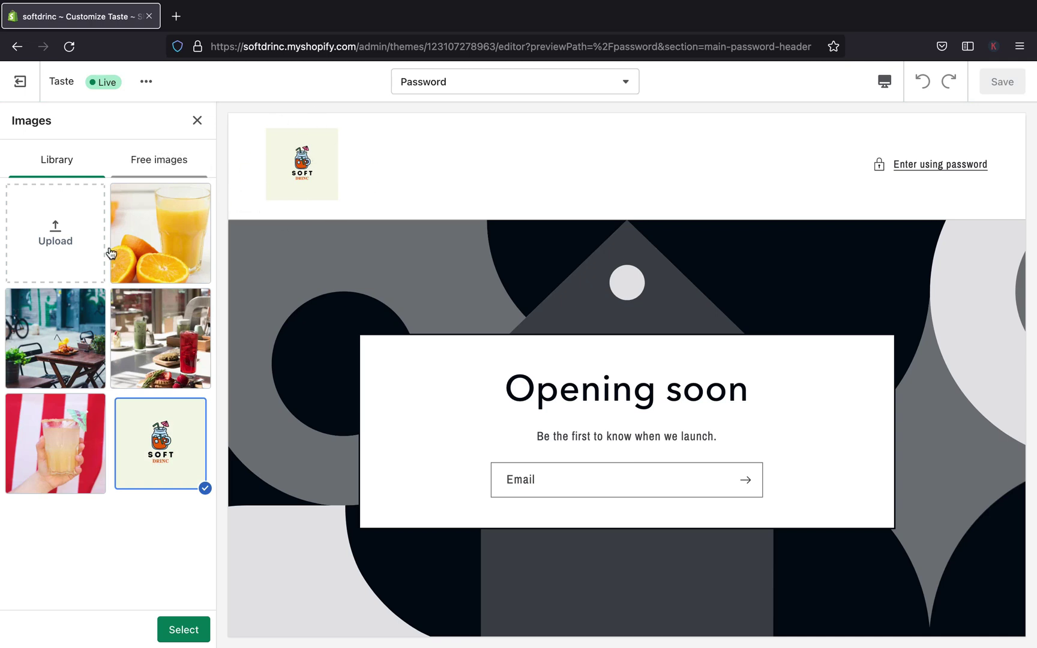
{"action": "left_click", "coordinate": [185, 628]}
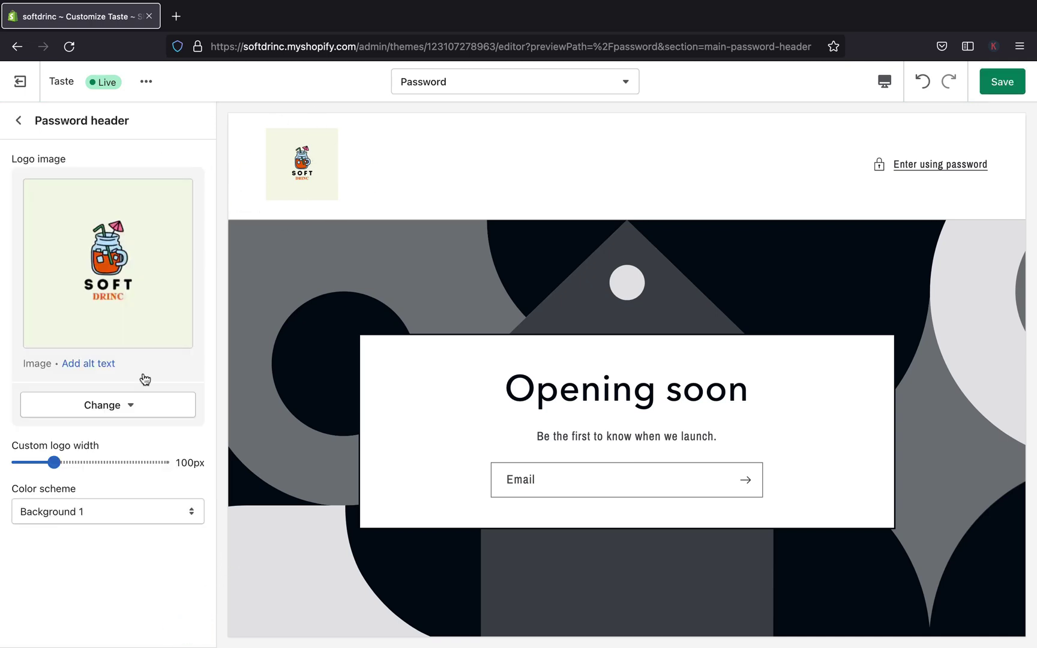
Try a custom logo width of 180 px in the password header and return it to 100 px
{"action": "left_click", "coordinate": [54, 464]}
{"action": "left_click_drag", "start_coordinate": [55, 464], "coordinate": [120, 465]}
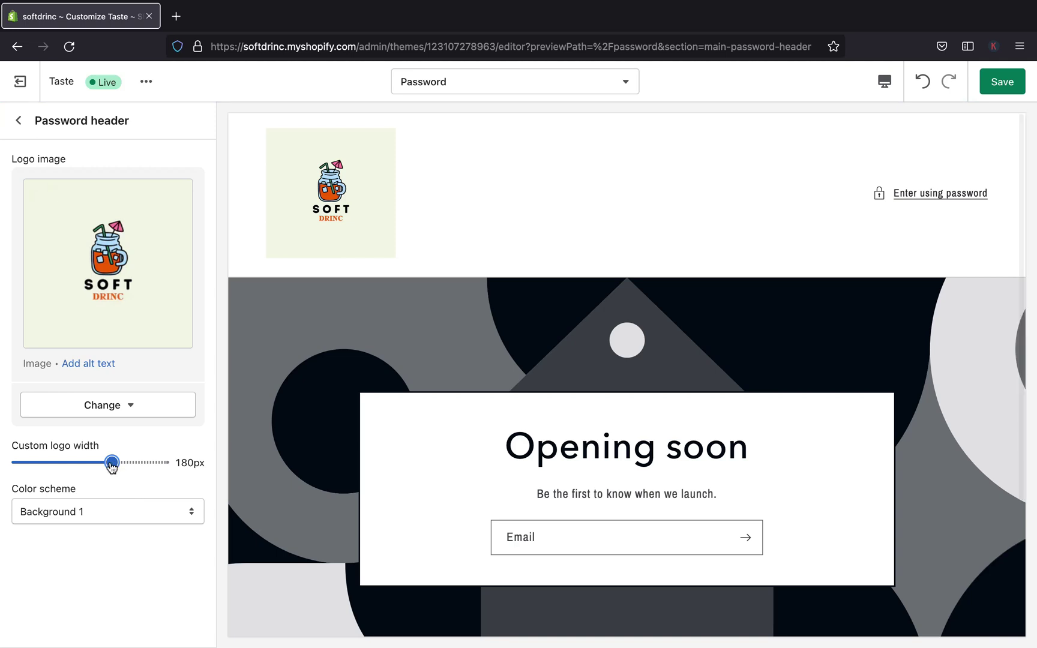
{"action": "left_click_drag", "start_coordinate": [113, 469], "coordinate": [57, 467]}
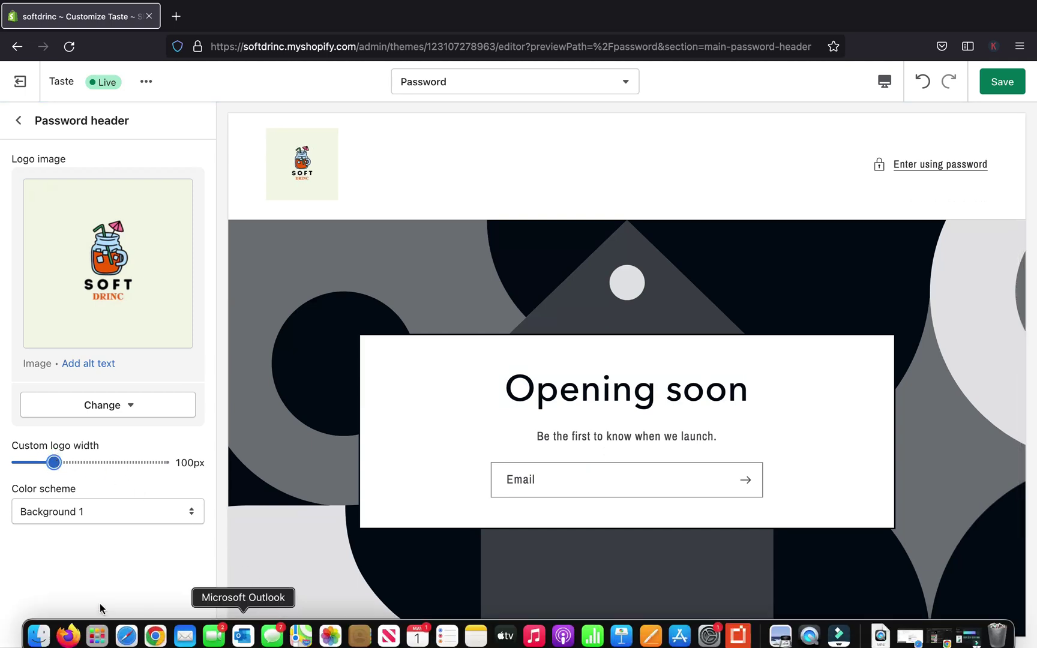
Try the Background 2, Accent 1 and Accent 2 color schemes on the password header and return it to Background 1
{"action": "left_click", "coordinate": [187, 507]}
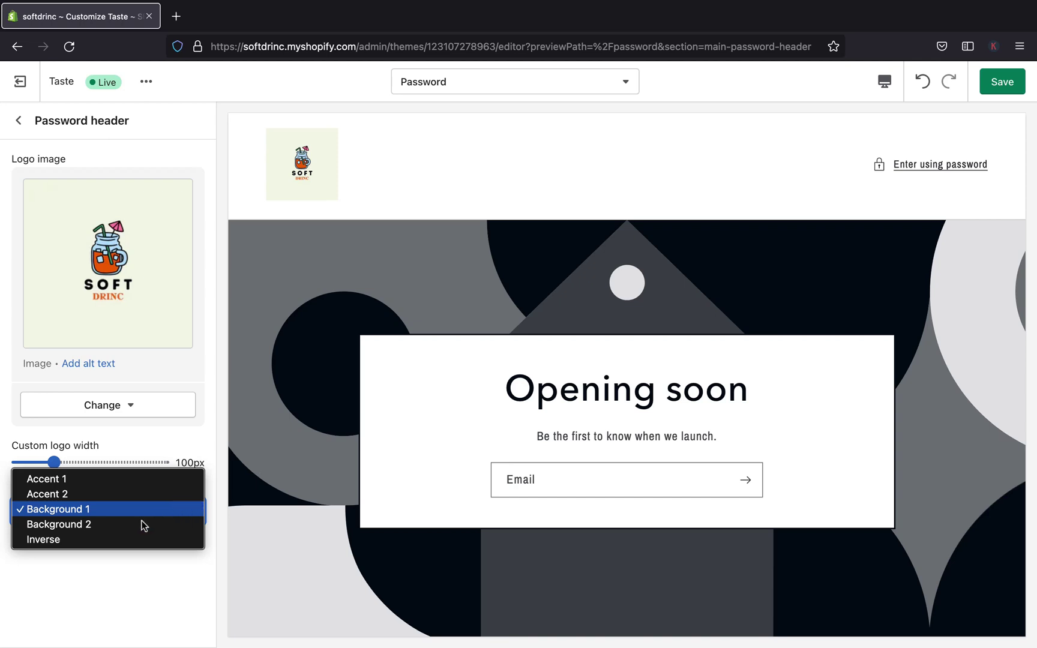
{"action": "left_click", "coordinate": [122, 524]}
{"action": "left_click", "coordinate": [177, 517]}
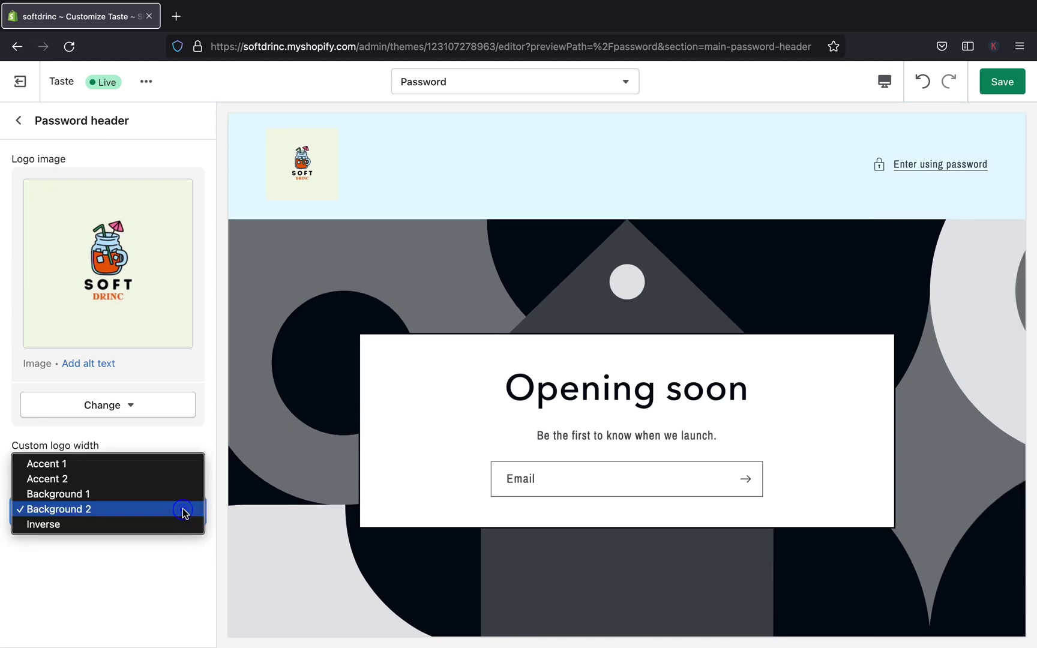
{"action": "left_click", "coordinate": [84, 463]}
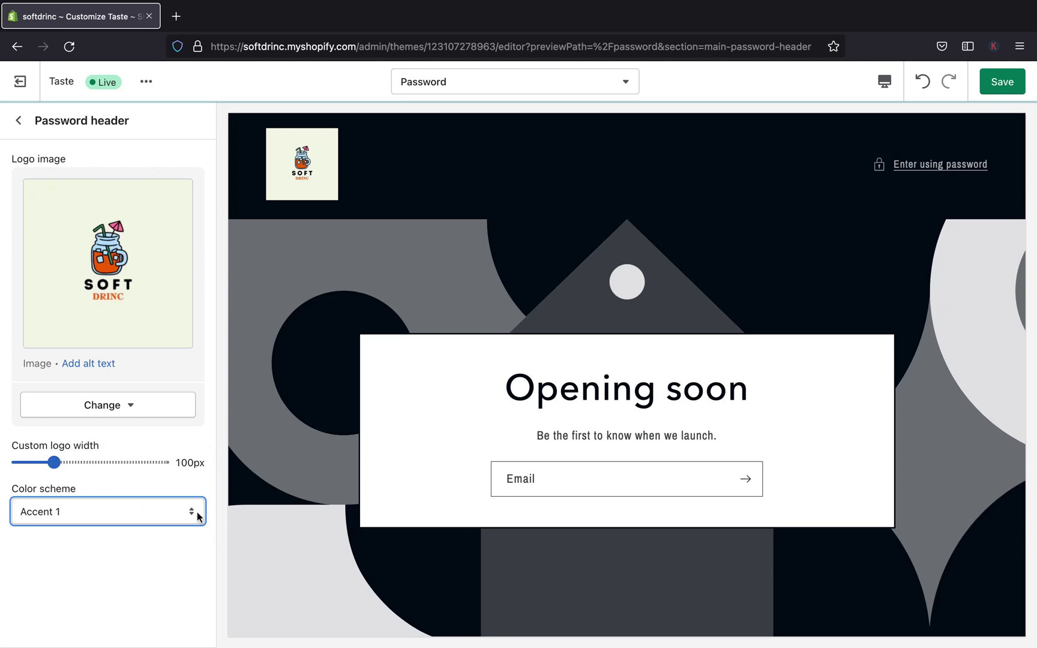
{"action": "left_click", "coordinate": [199, 510]}
{"action": "left_click", "coordinate": [149, 524]}
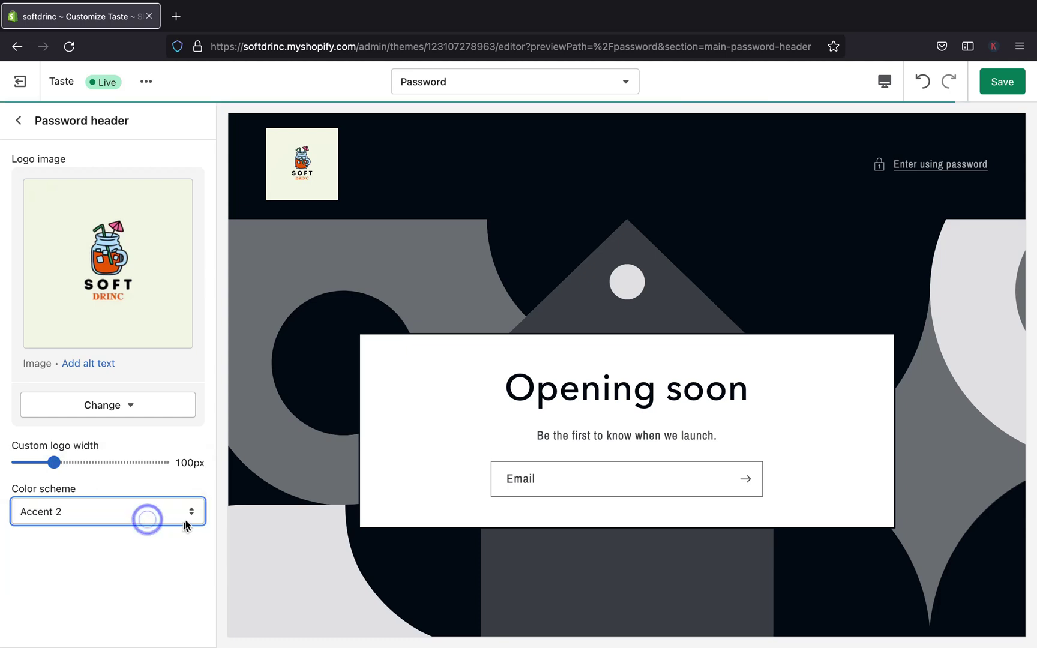
{"action": "left_click", "coordinate": [188, 510]}
{"action": "left_click", "coordinate": [114, 538]}
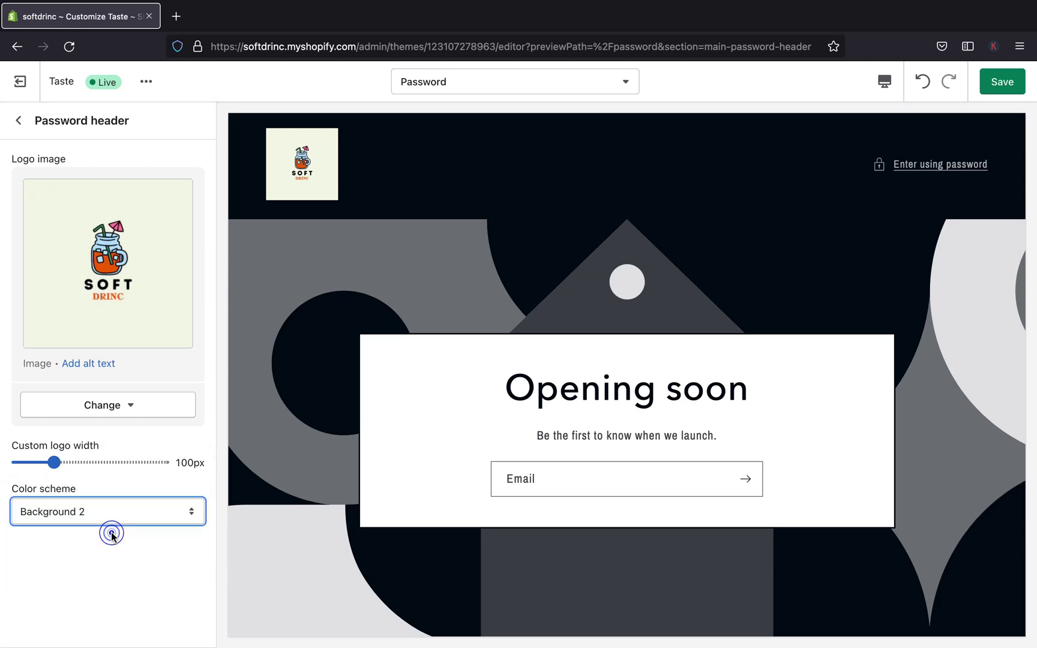
{"action": "left_click", "coordinate": [189, 509]}
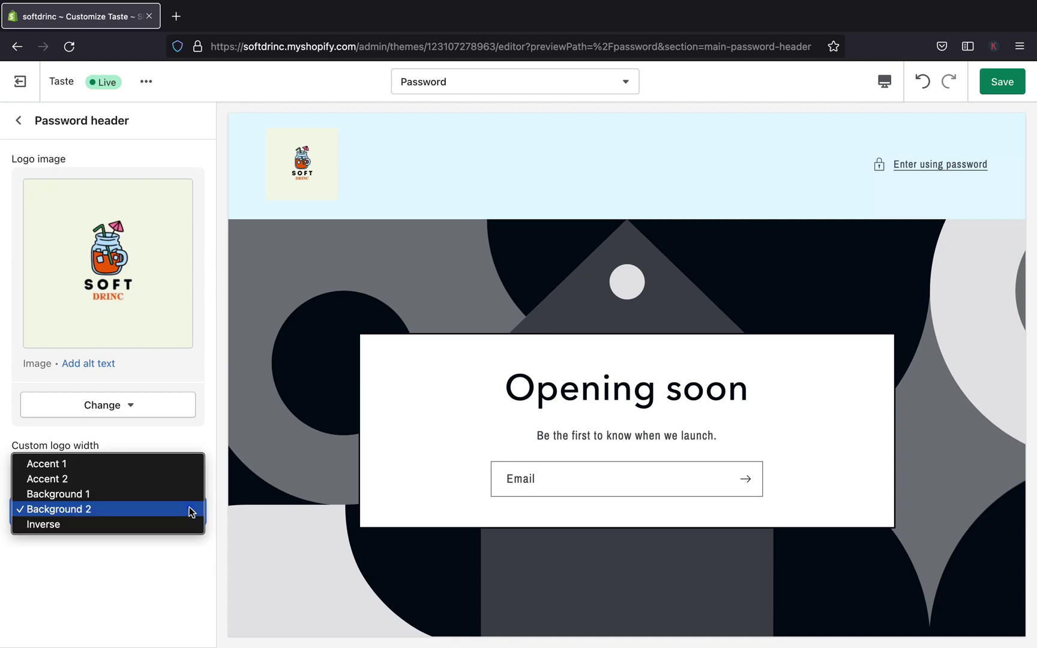
{"action": "left_click", "coordinate": [120, 494]}
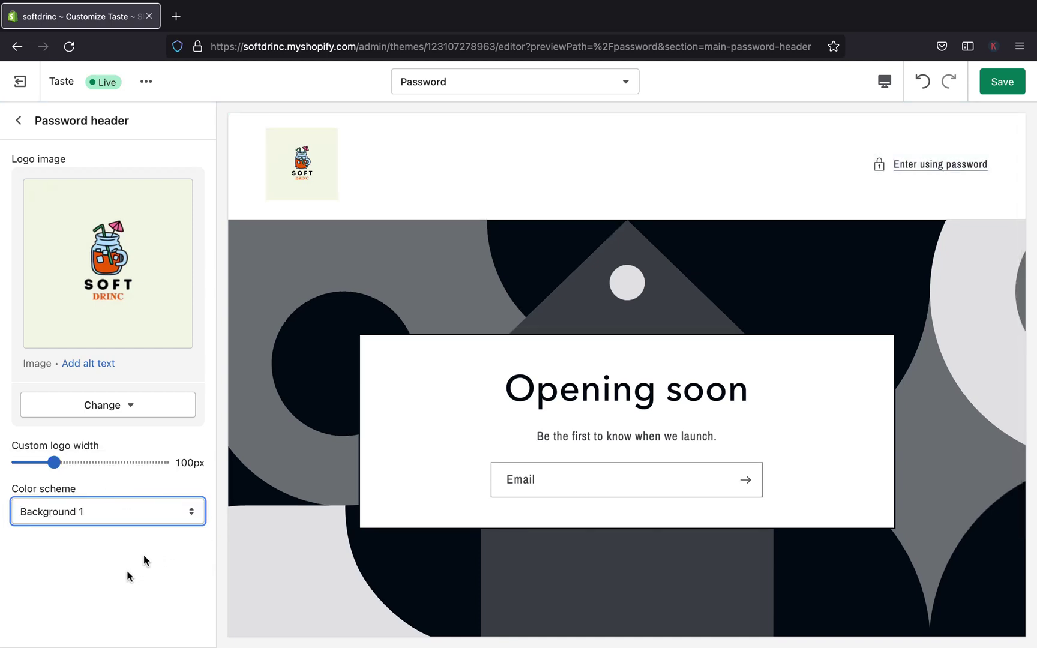
Open the Email signup banner section's settings and start choosing its background image
{"action": "left_click", "coordinate": [19, 121]}
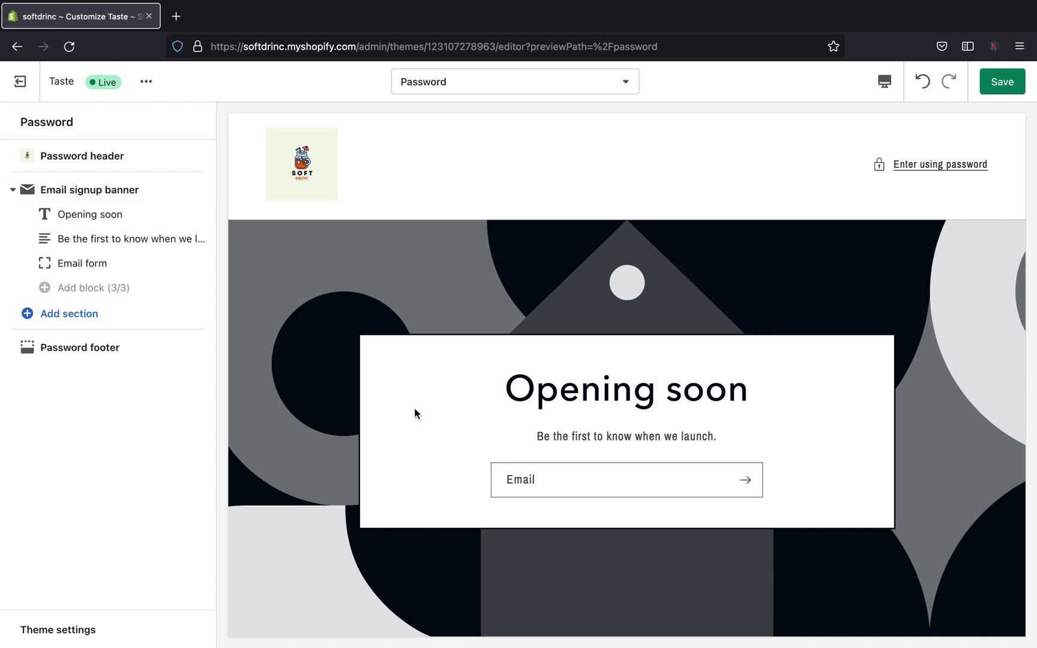
{"action": "scroll", "coordinate": [374, 576], "scroll_direction": "down", "scroll_amount": 3}
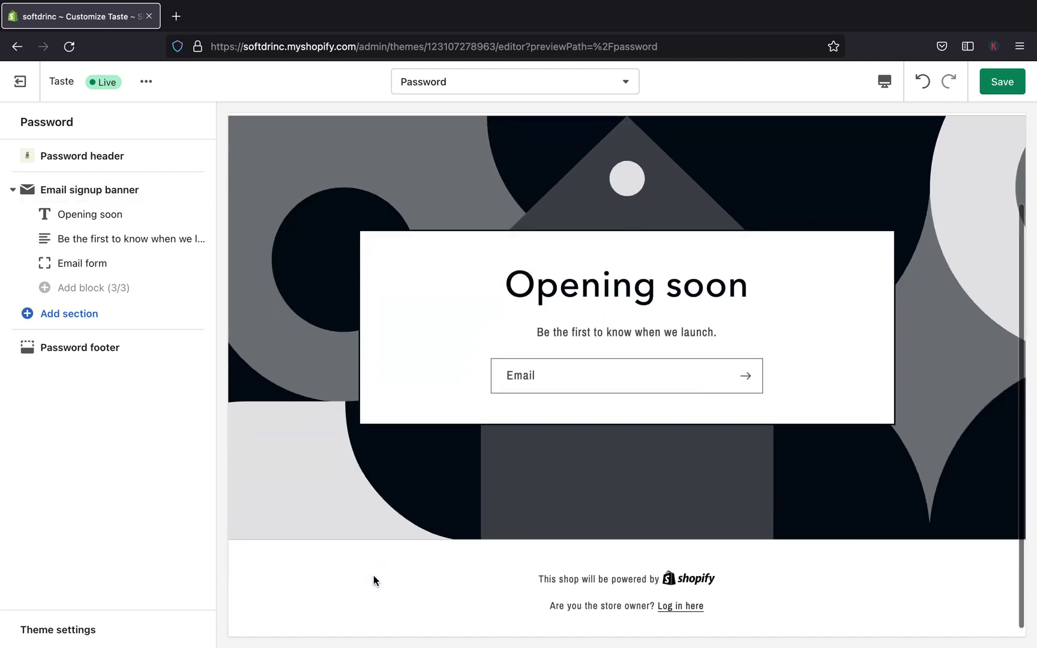
{"action": "scroll", "coordinate": [333, 424], "scroll_direction": "up", "scroll_amount": 3}
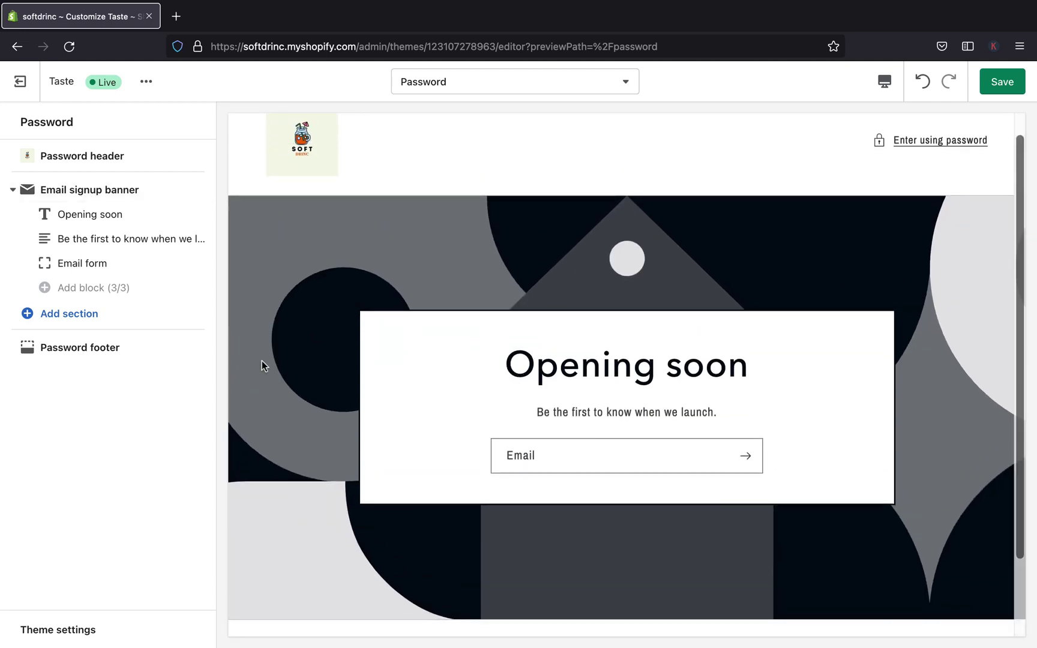
{"action": "left_click", "coordinate": [108, 189]}
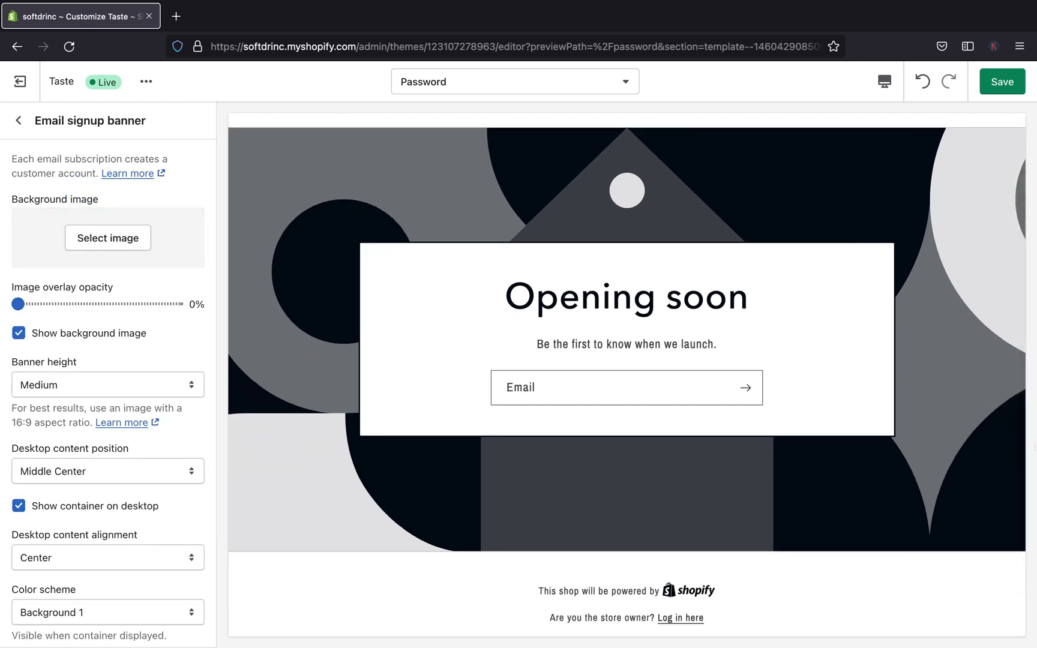
{"action": "left_click", "coordinate": [126, 240]}
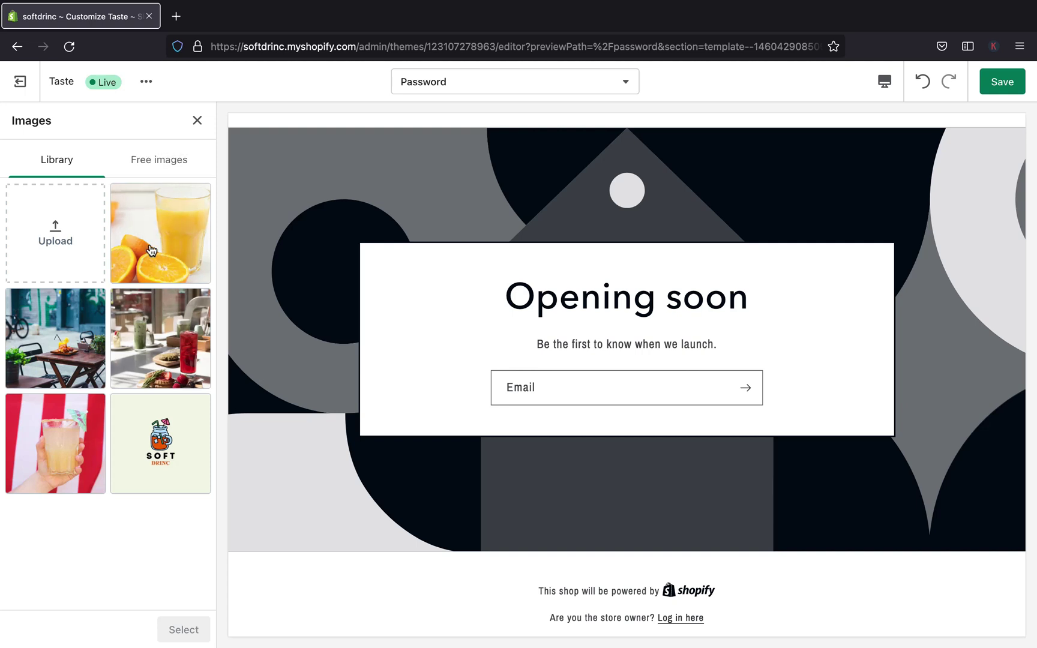
Try the orange juice, outdoor table and café drinks photos from the image library as the banner background
{"action": "left_click", "coordinate": [153, 363]}
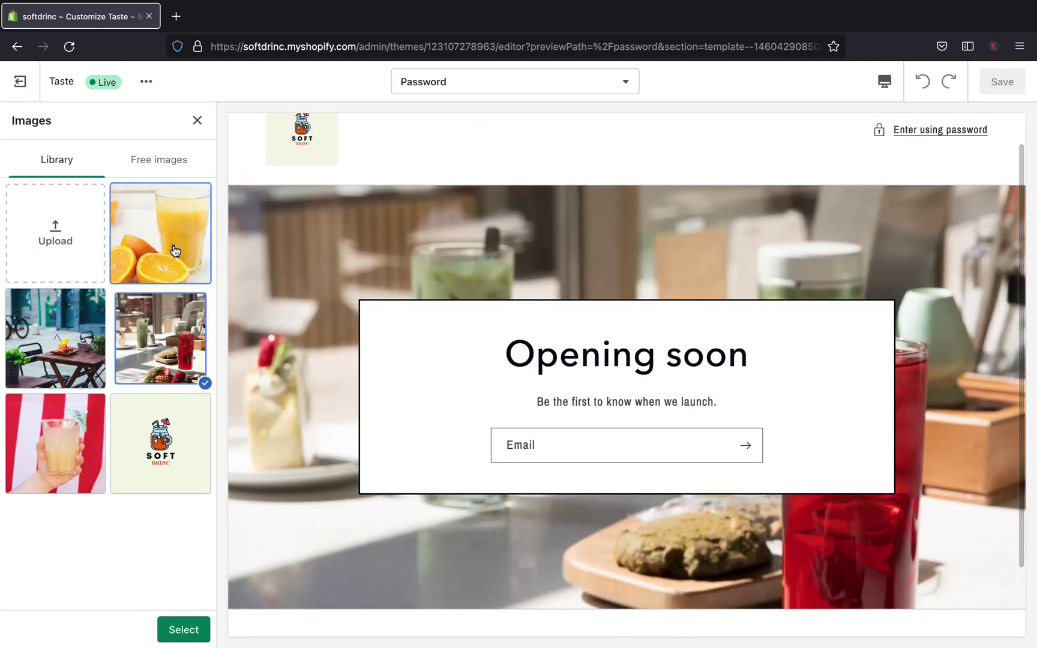
{"action": "left_click", "coordinate": [173, 247]}
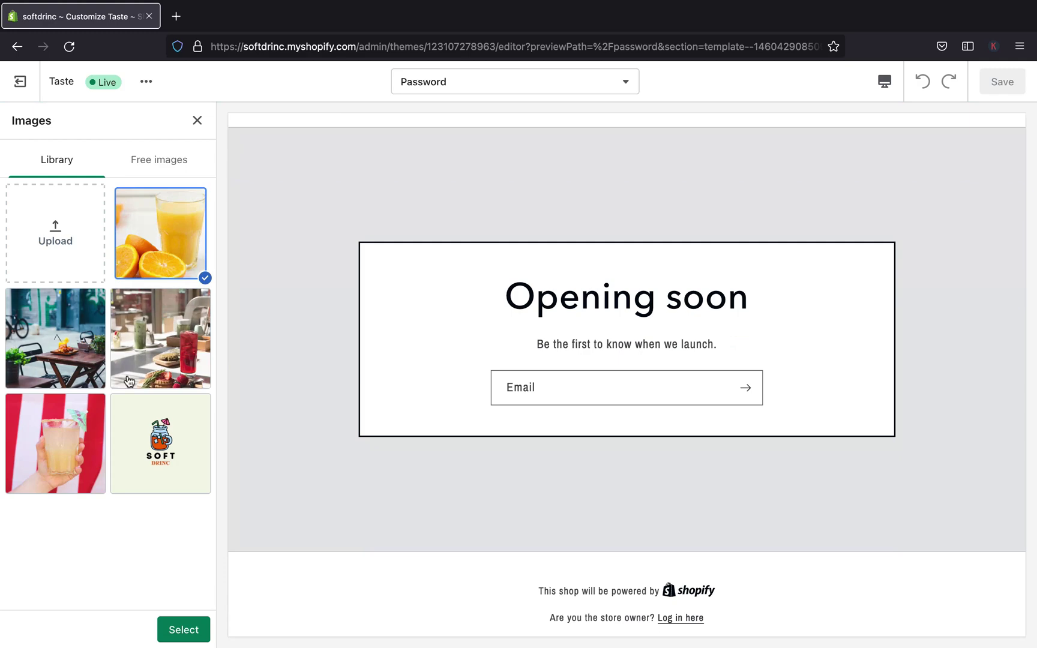
{"action": "left_click", "coordinate": [84, 355]}
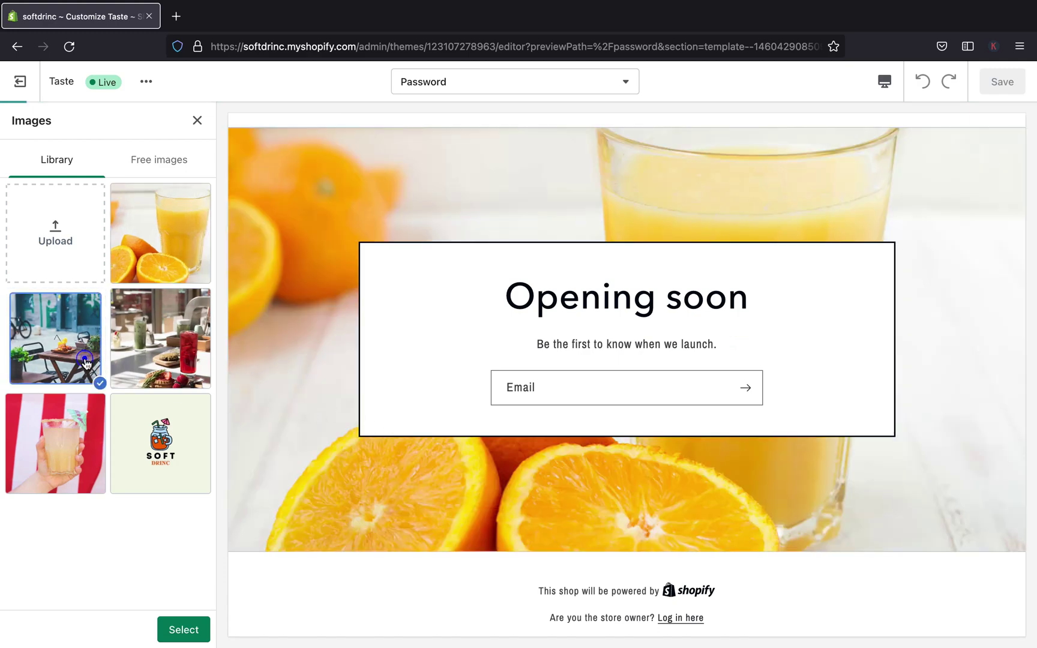
{"action": "left_click", "coordinate": [152, 253]}
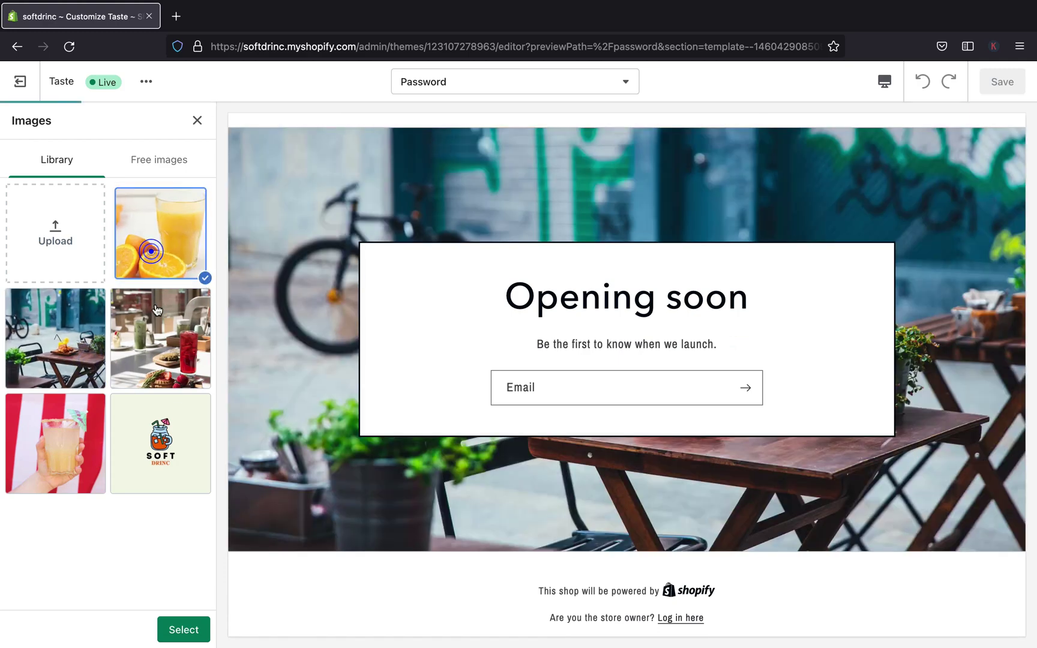
{"action": "left_click", "coordinate": [165, 338]}
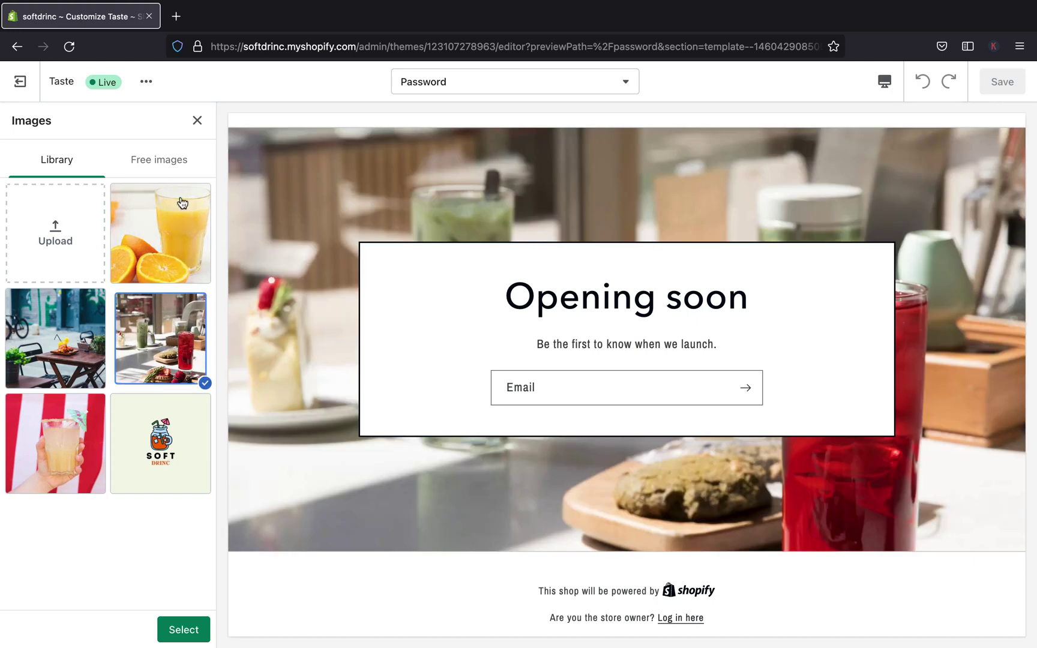
Browse the free image categories and search the free images for "juice"
{"action": "left_click", "coordinate": [150, 166]}
{"action": "scroll", "coordinate": [96, 352], "scroll_direction": "down", "scroll_amount": 15}
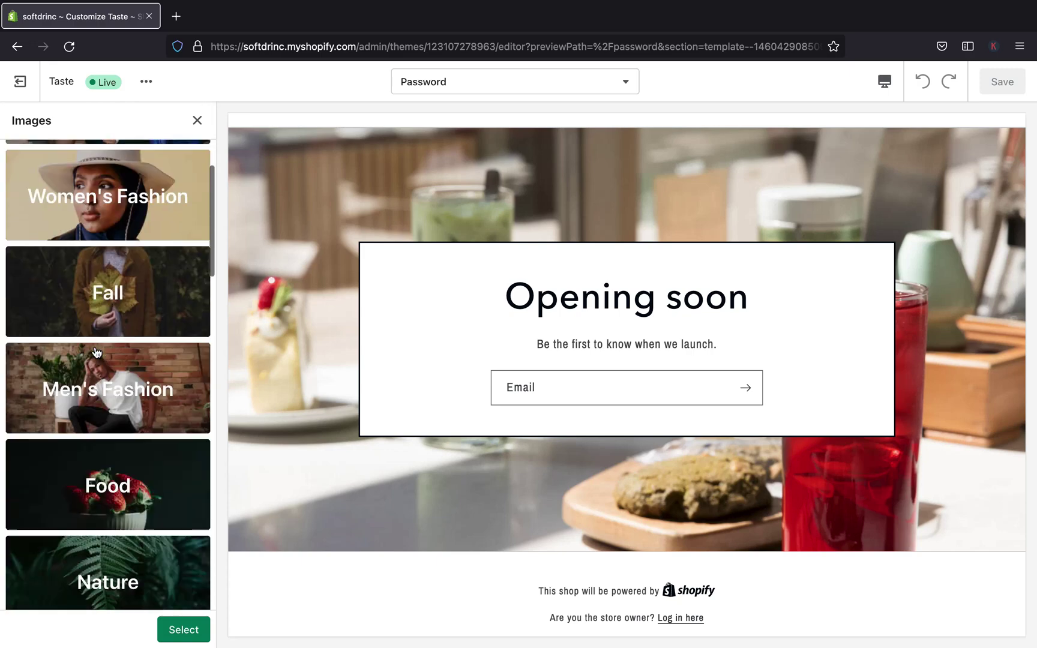
{"action": "scroll", "coordinate": [96, 352], "scroll_direction": "down", "scroll_amount": 5}
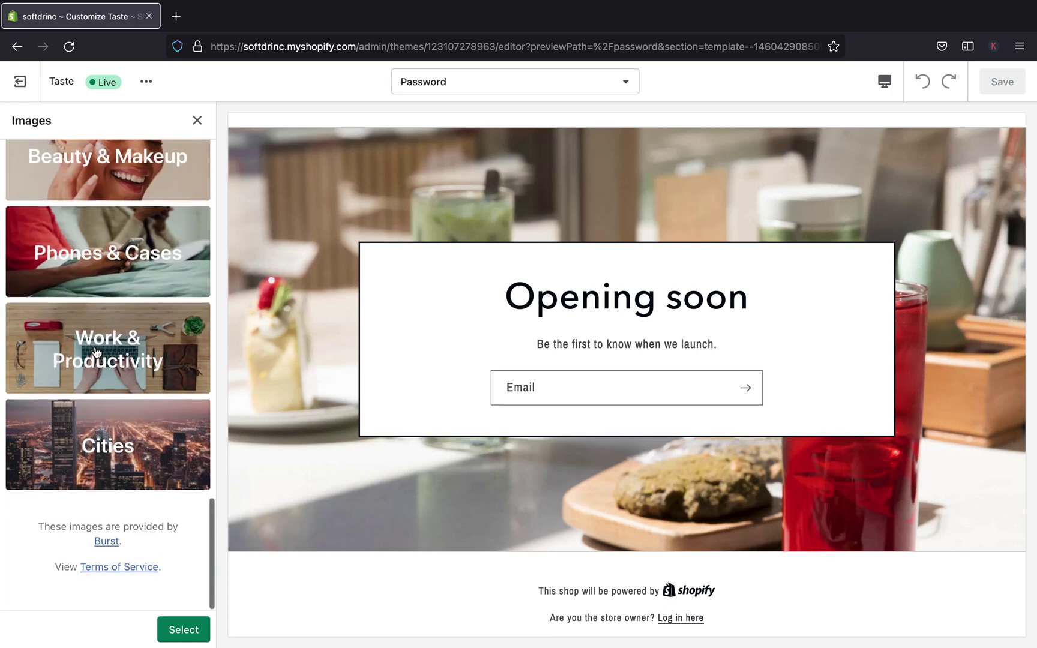
{"action": "scroll", "coordinate": [96, 353], "scroll_direction": "up", "scroll_amount": 20}
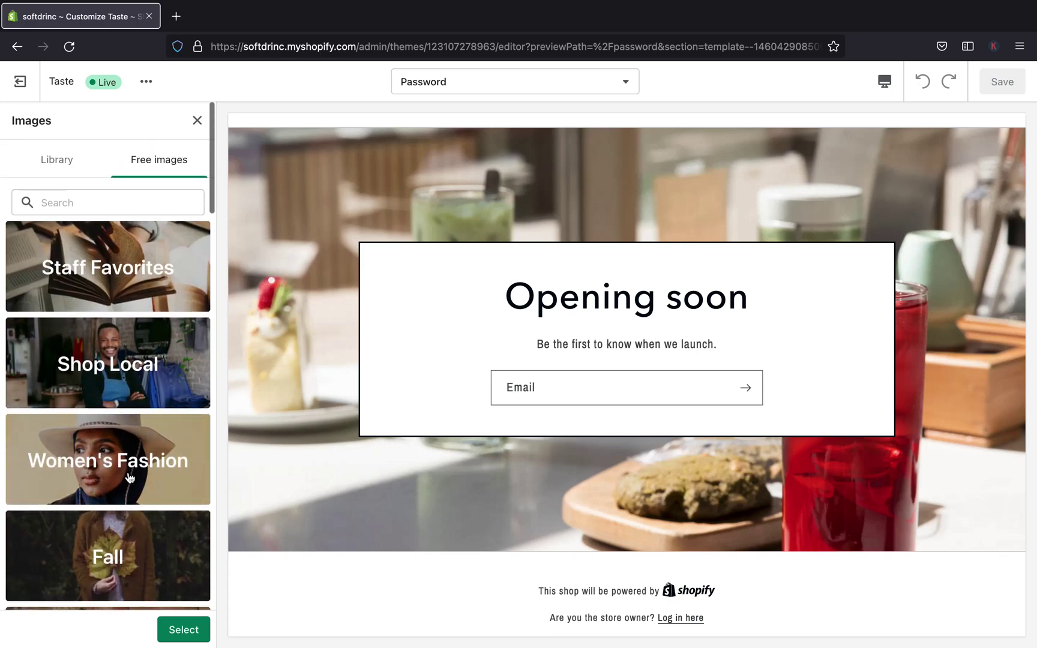
{"action": "scroll", "coordinate": [120, 275], "scroll_direction": "down", "scroll_amount": 8}
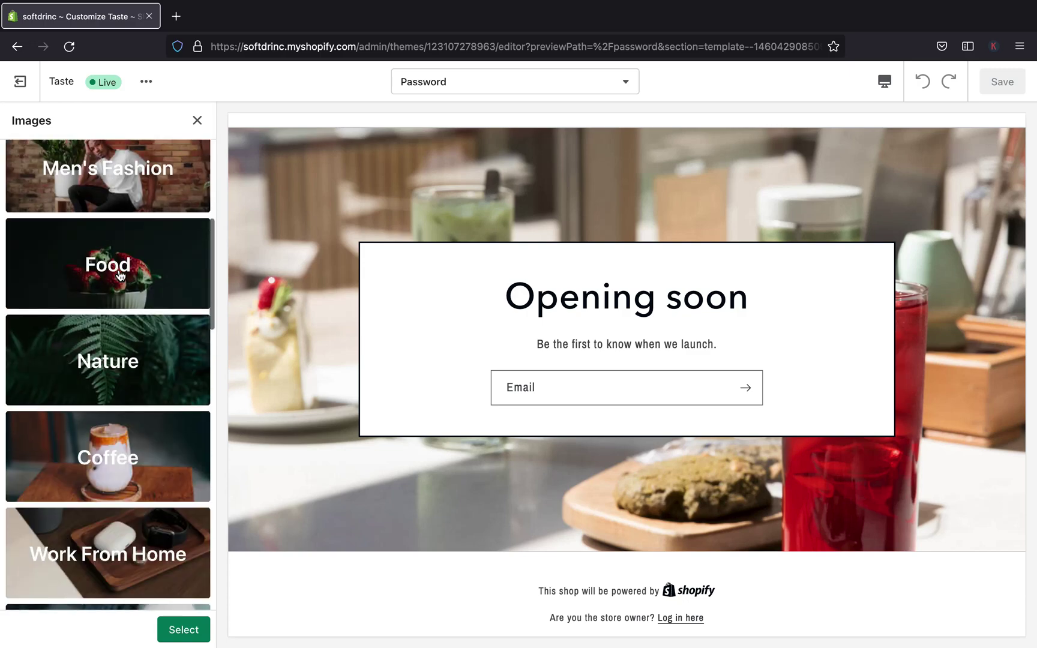
{"action": "scroll", "coordinate": [150, 396], "scroll_direction": "down", "scroll_amount": 2}
{"action": "scroll", "coordinate": [179, 516], "scroll_direction": "up", "scroll_amount": 10}
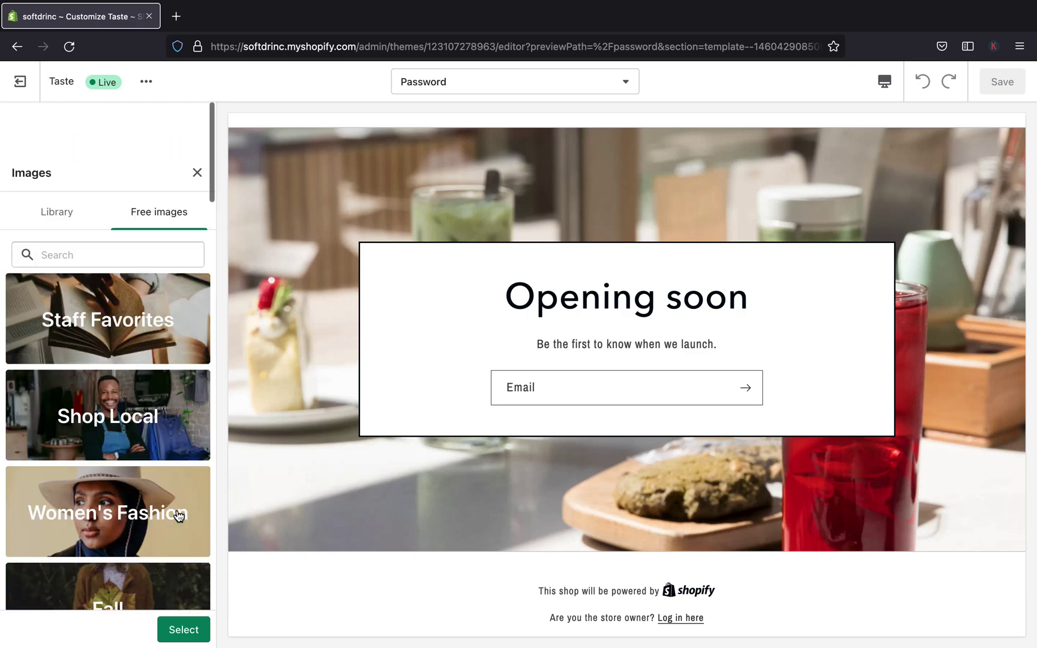
{"action": "left_click", "coordinate": [87, 206]}
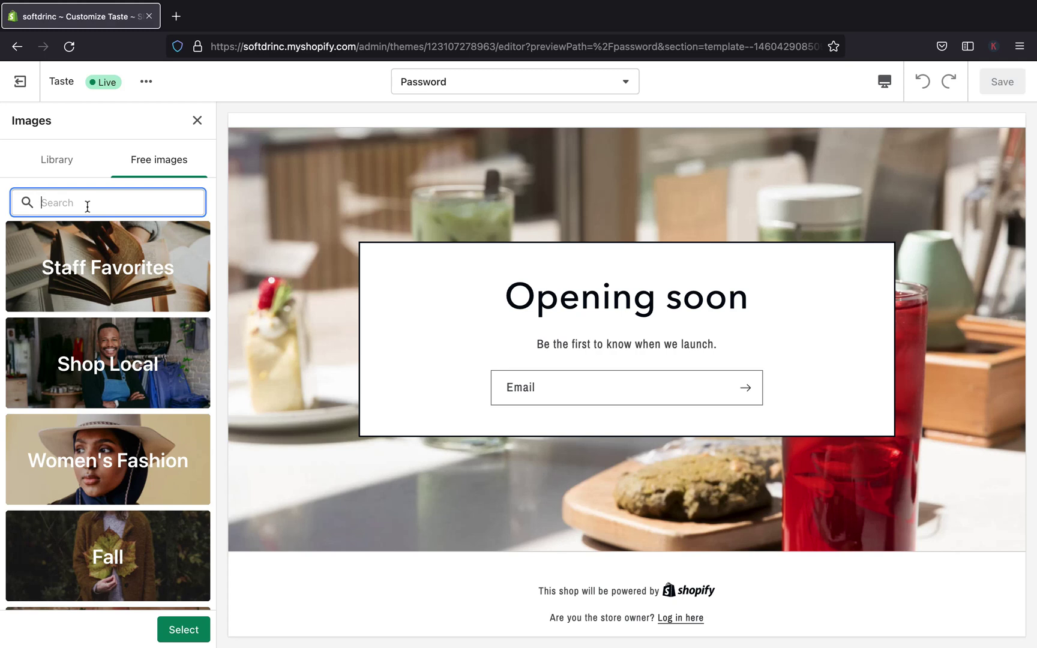
{"action": "type", "text": "juice"}
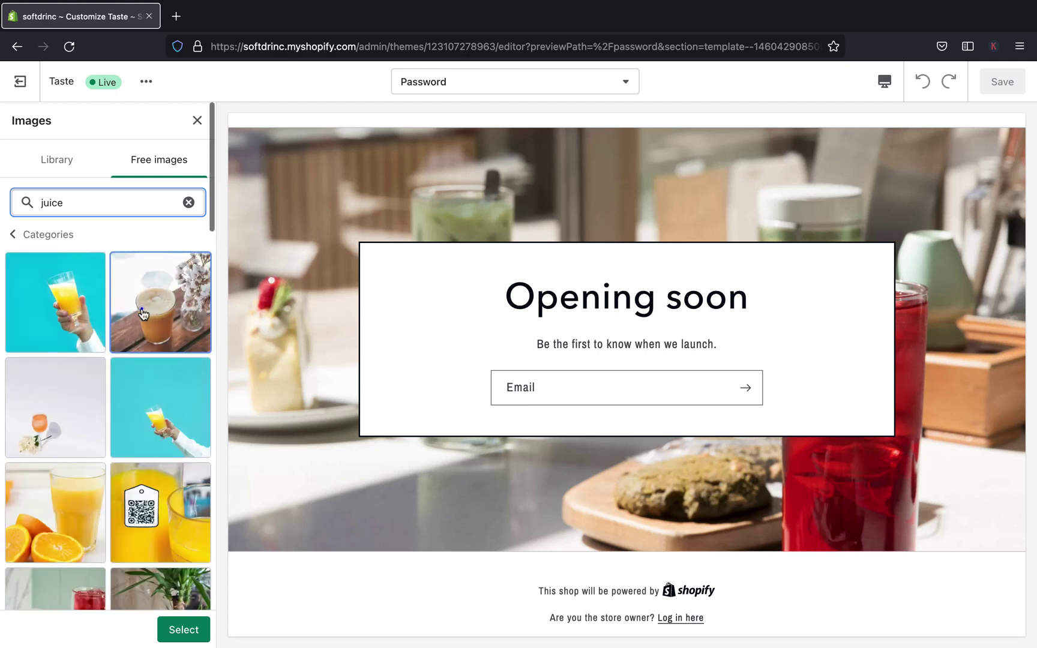
Try several free juice photos as the banner background, including the flower-side glass, turquoise juice, red drink and dessert tray photos
{"action": "left_click", "coordinate": [143, 313]}
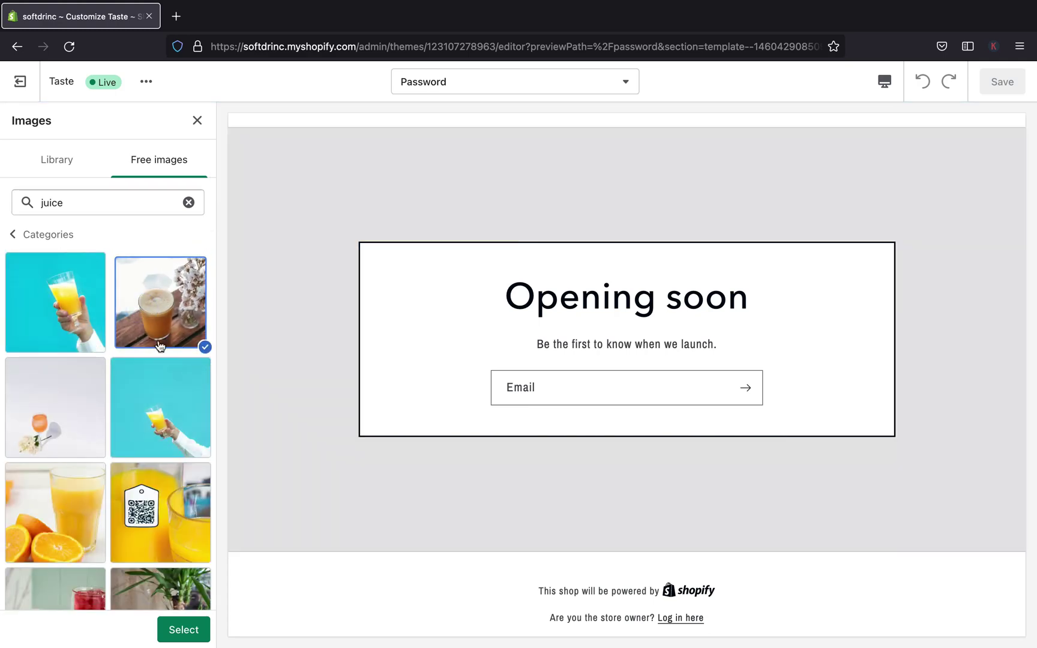
{"action": "scroll", "coordinate": [153, 464], "scroll_direction": "down", "scroll_amount": 1}
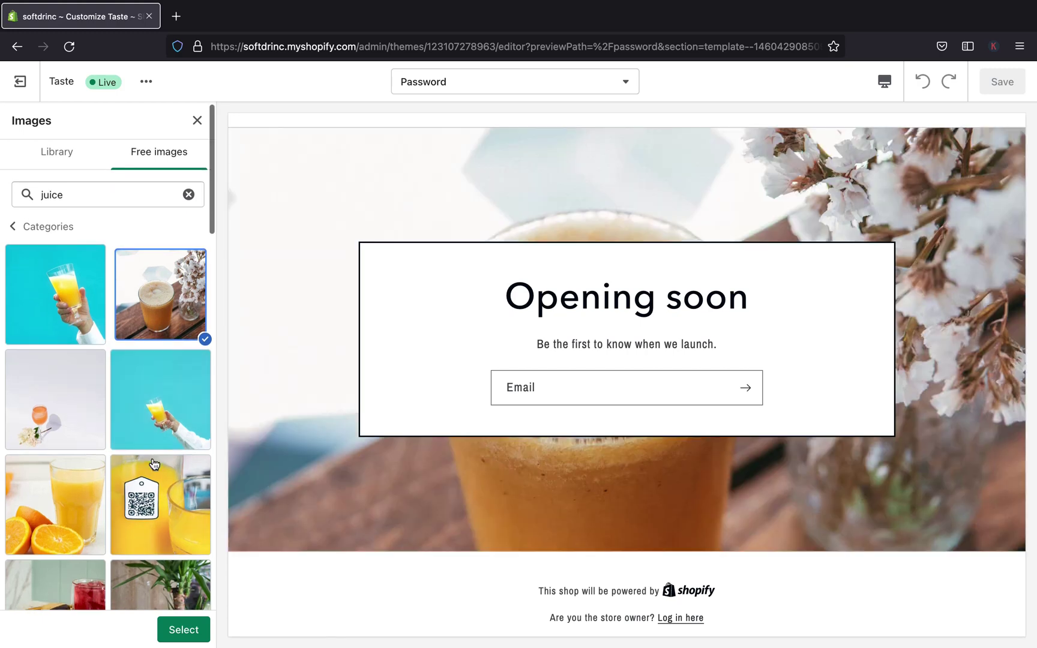
{"action": "left_click", "coordinate": [132, 420]}
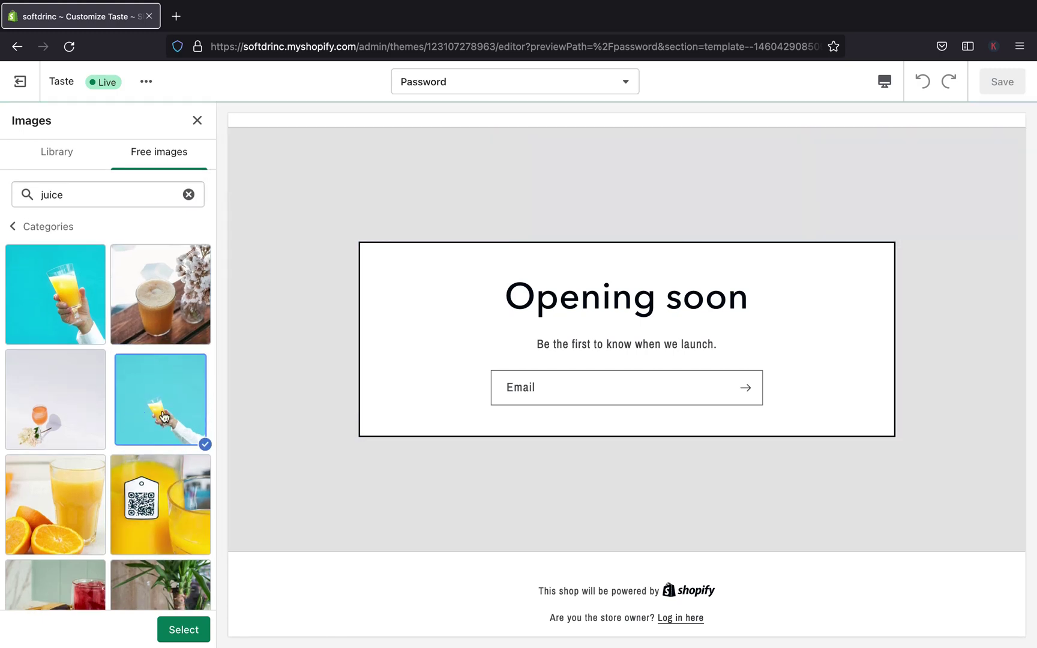
{"action": "scroll", "coordinate": [180, 414], "scroll_direction": "down", "scroll_amount": 5}
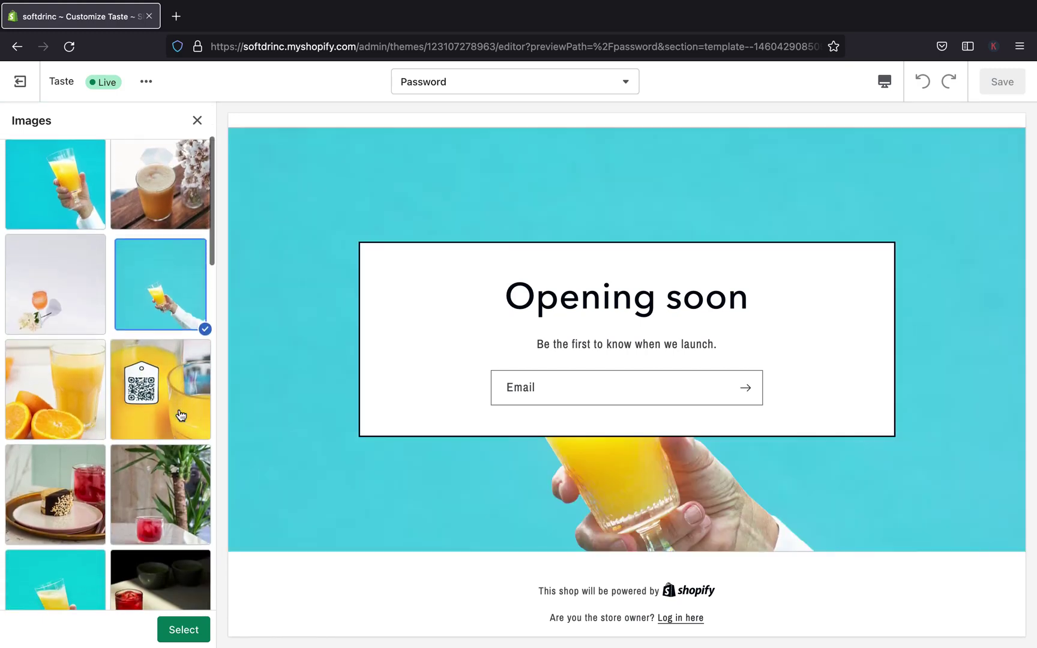
{"action": "left_click", "coordinate": [172, 397]}
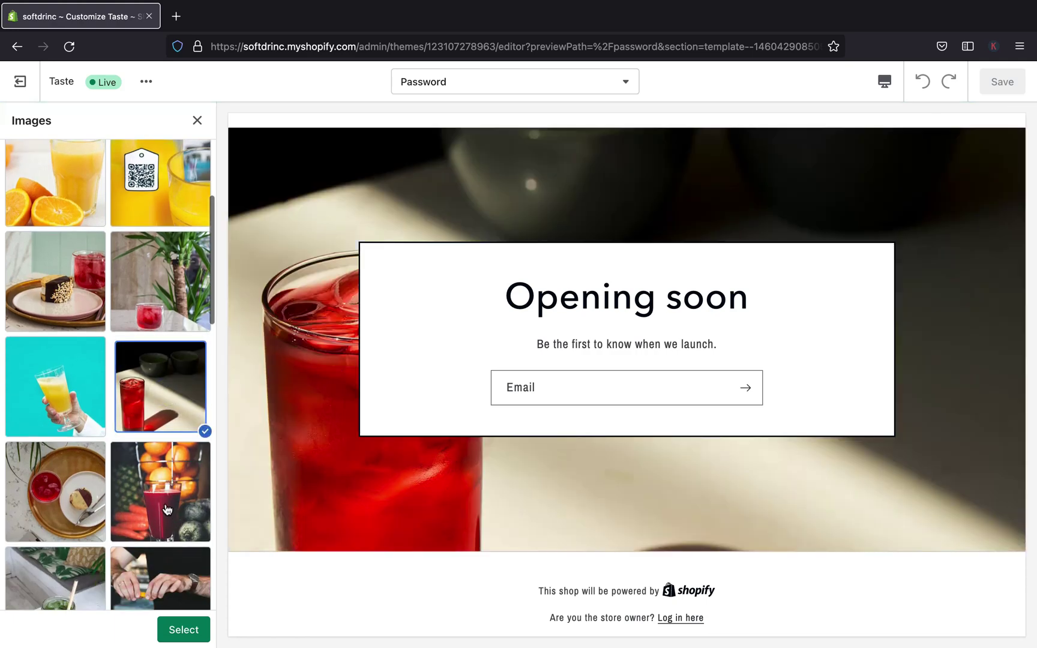
{"action": "left_click", "coordinate": [68, 498]}
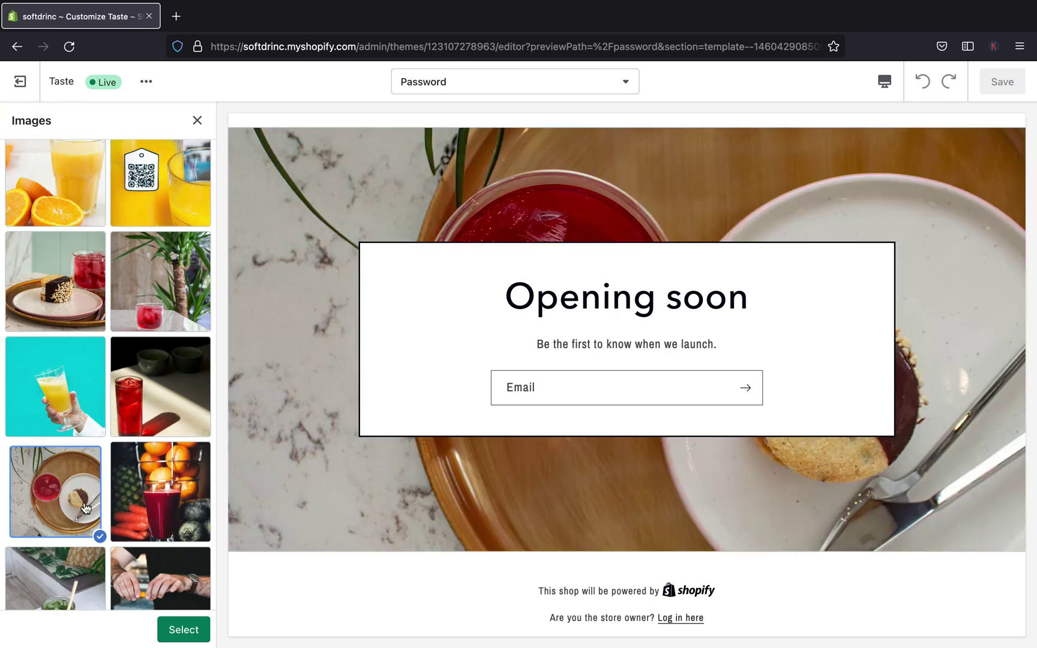
Set the free café table photo with the green and red drinks as the email signup banner's background image
{"action": "scroll", "coordinate": [60, 550], "scroll_direction": "down", "scroll_amount": 3}
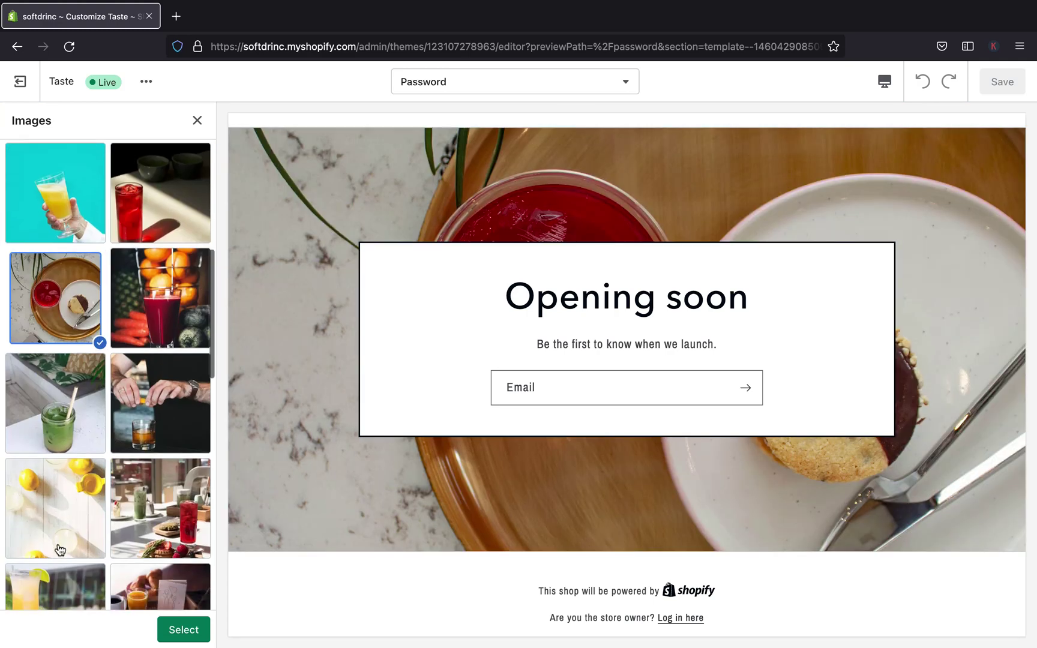
{"action": "left_click", "coordinate": [144, 527]}
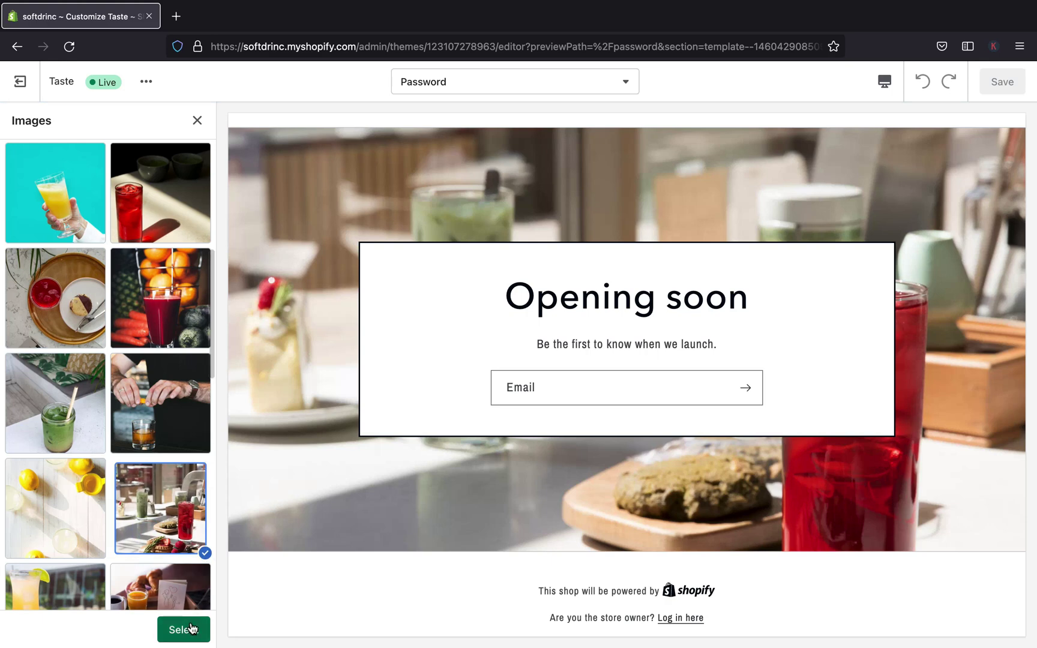
{"action": "left_click", "coordinate": [196, 626]}
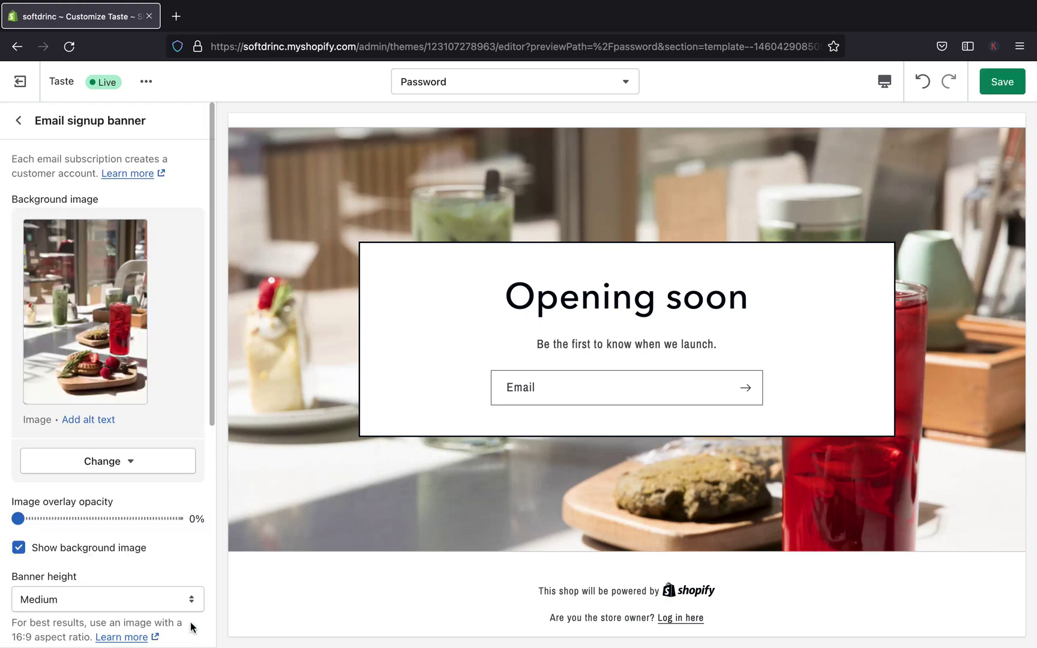
Review the email signup banner's image change options, overlay opacity, banner height, content position, color scheme and mobile layout settings
{"action": "scroll", "coordinate": [137, 430], "scroll_direction": "down", "scroll_amount": 3}
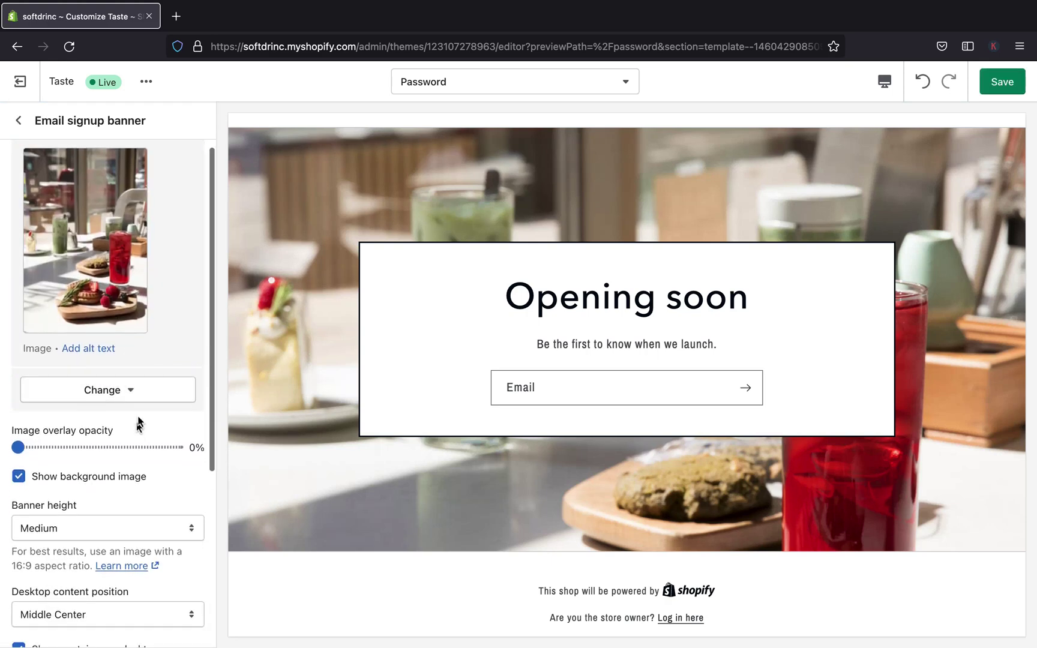
{"action": "left_click", "coordinate": [142, 393]}
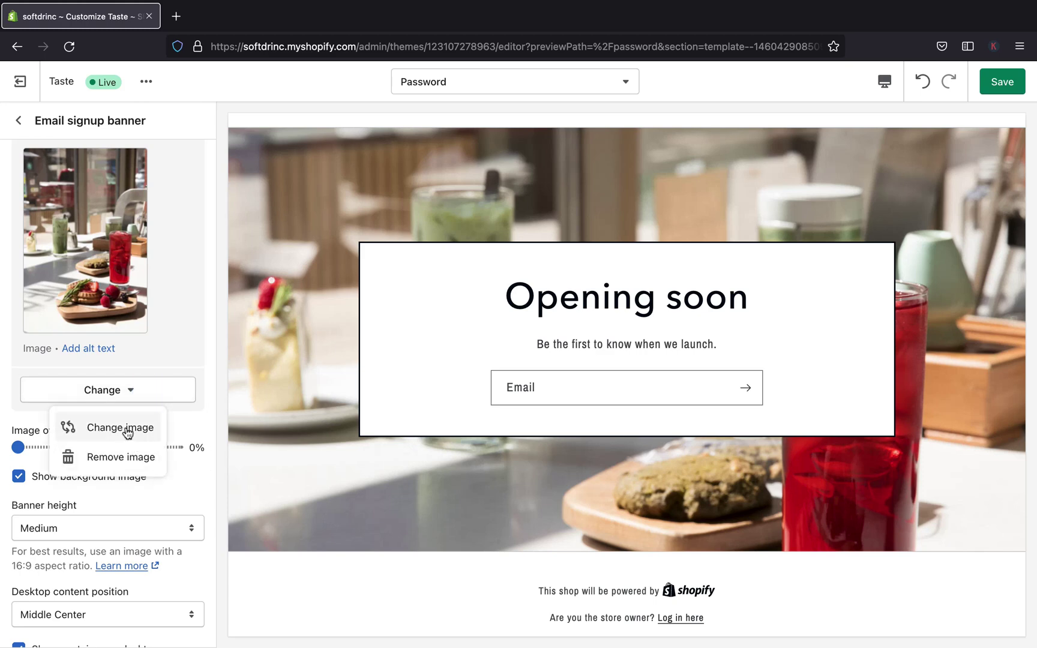
{"action": "left_click", "coordinate": [188, 407]}
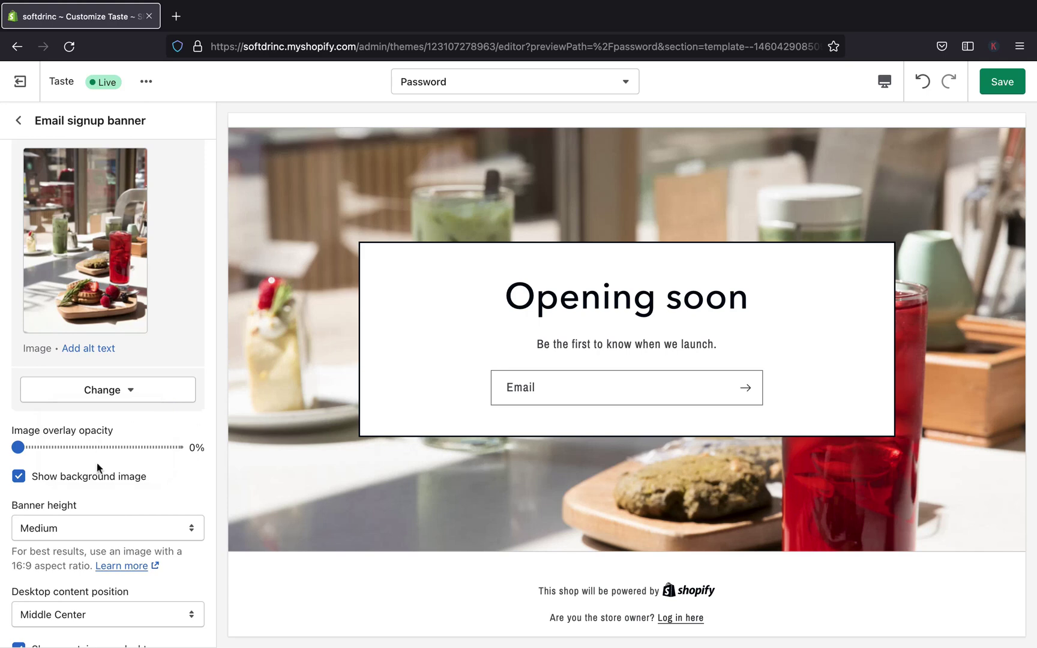
{"action": "scroll", "coordinate": [99, 478], "scroll_direction": "down", "scroll_amount": 3}
{"action": "scroll", "coordinate": [96, 472], "scroll_direction": "up", "scroll_amount": 2}
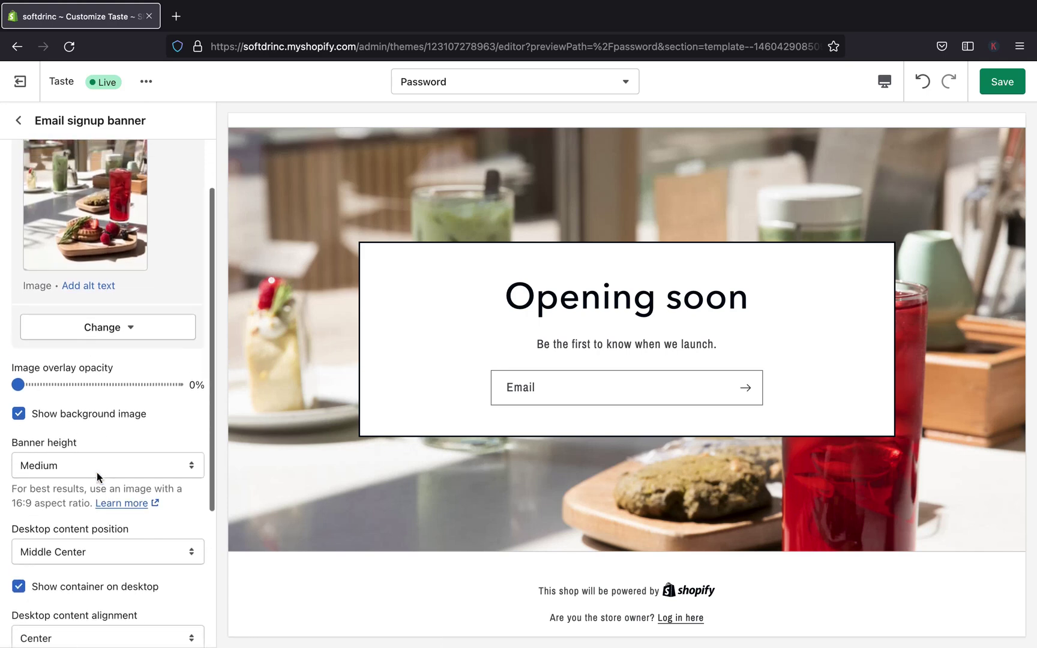
{"action": "scroll", "coordinate": [117, 503], "scroll_direction": "down", "scroll_amount": 8}
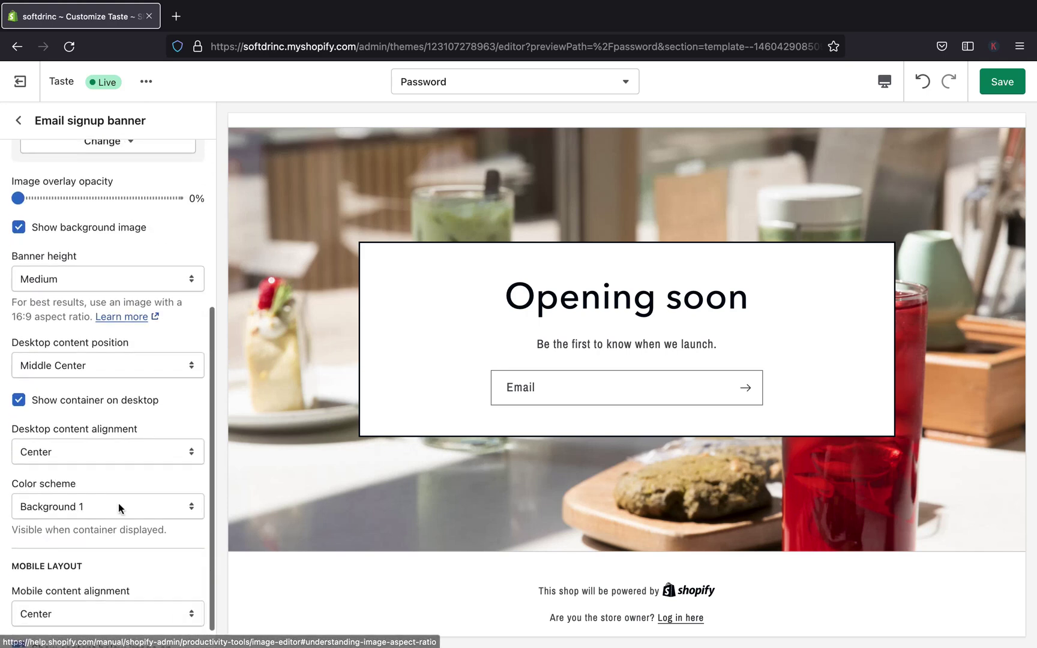
{"action": "scroll", "coordinate": [119, 504], "scroll_direction": "up", "scroll_amount": 8}
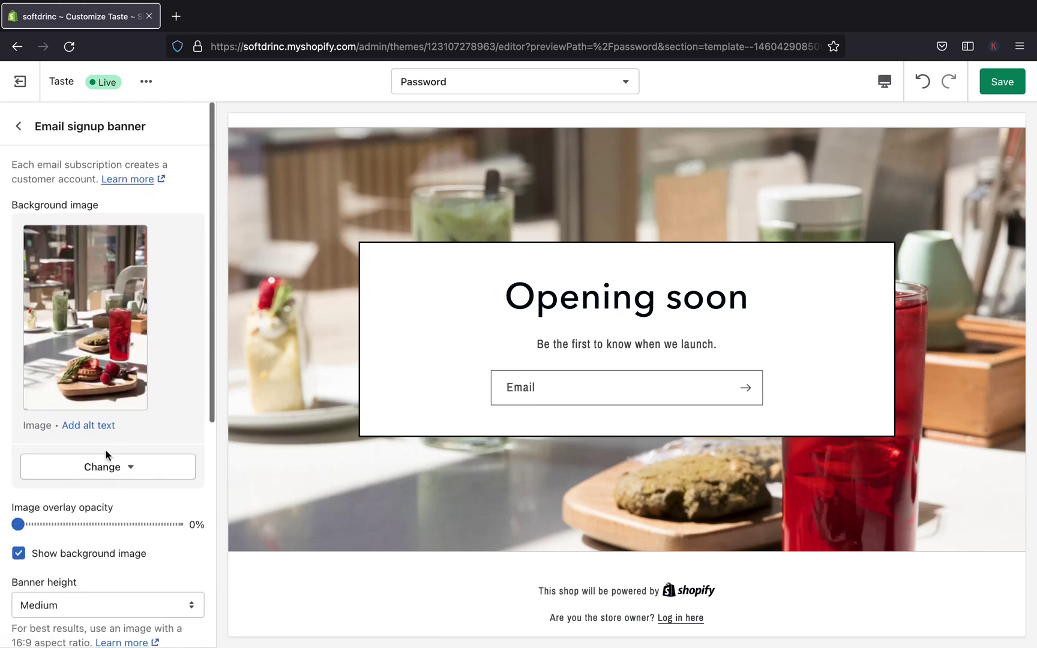
Change the email signup banner's heading text to "Grand Opening"
{"action": "left_click", "coordinate": [18, 120]}
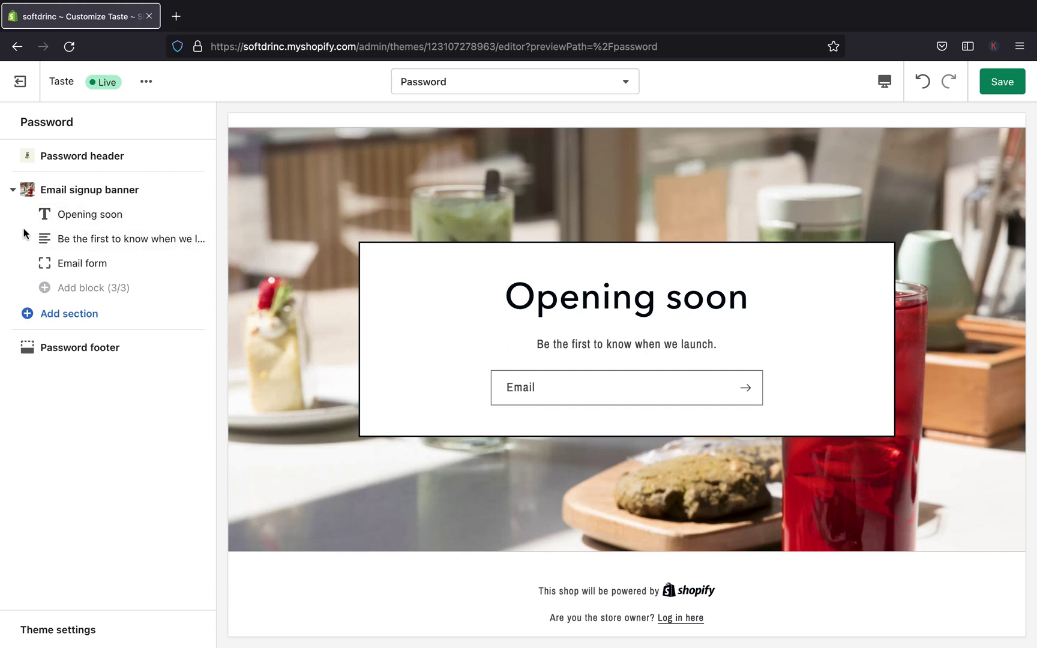
{"action": "left_click", "coordinate": [69, 215]}
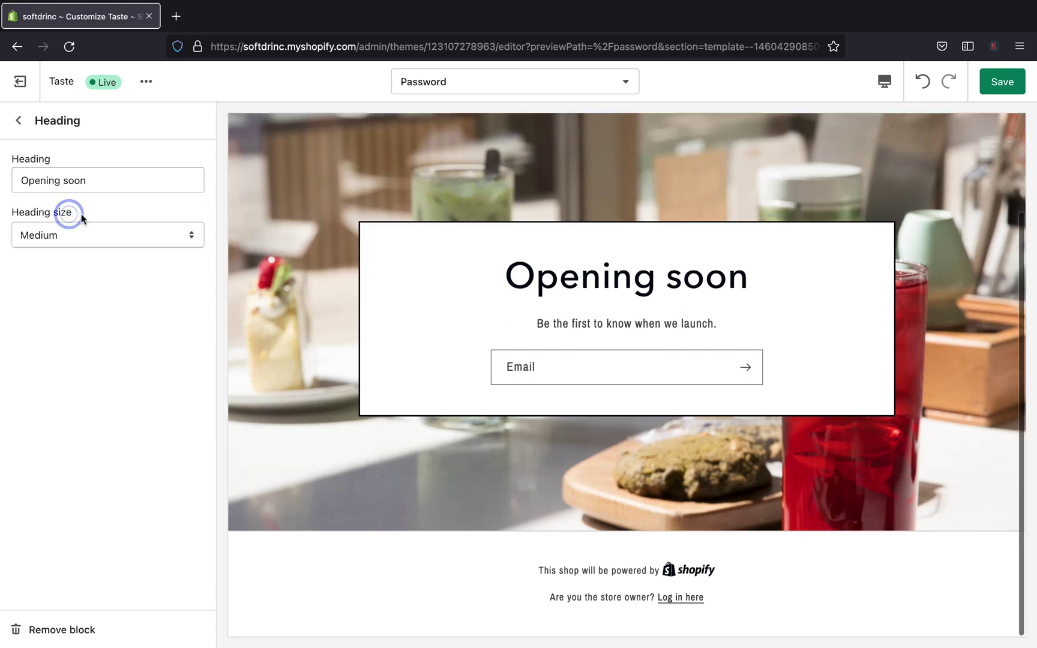
{"action": "triple_click", "coordinate": [114, 186]}
{"action": "type", "text": "Gra"}
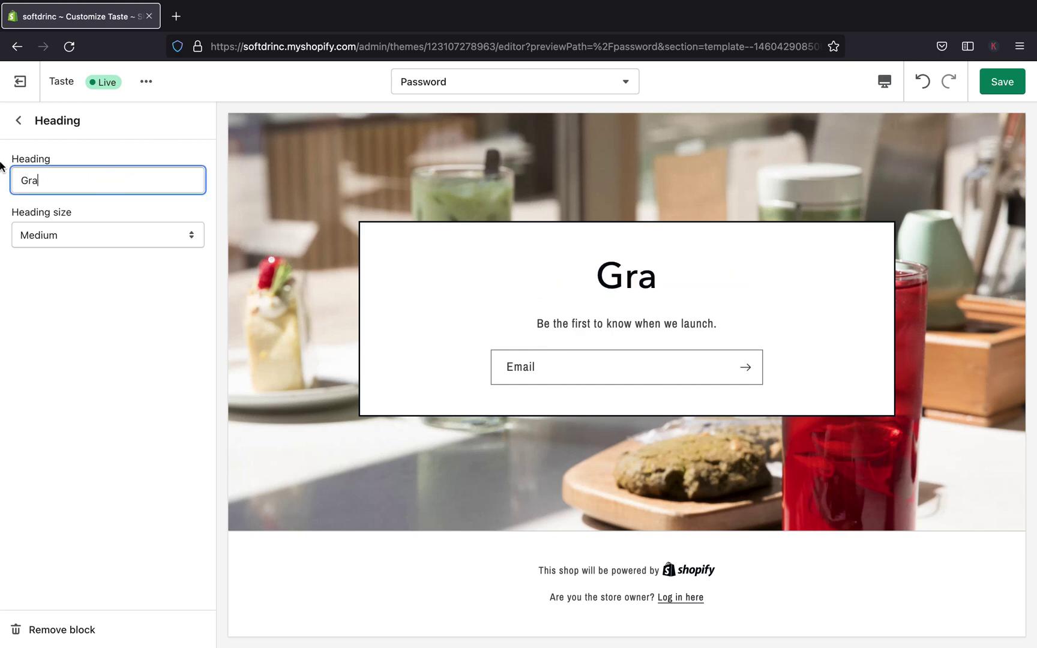
{"action": "type", "text": "nd Ope"}
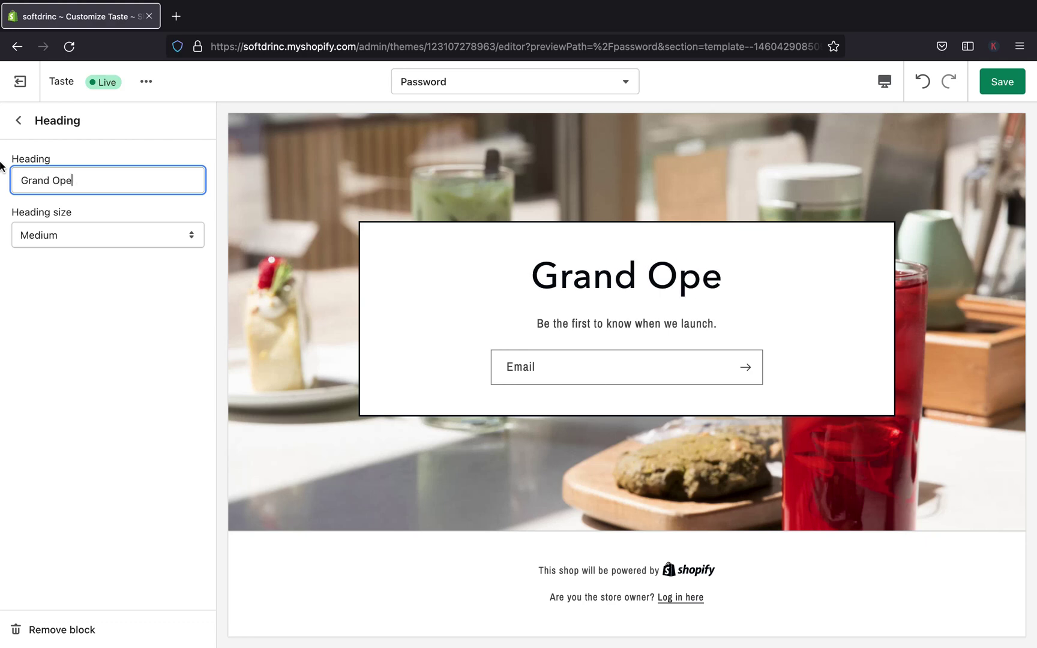
{"action": "type", "text": "ning"}
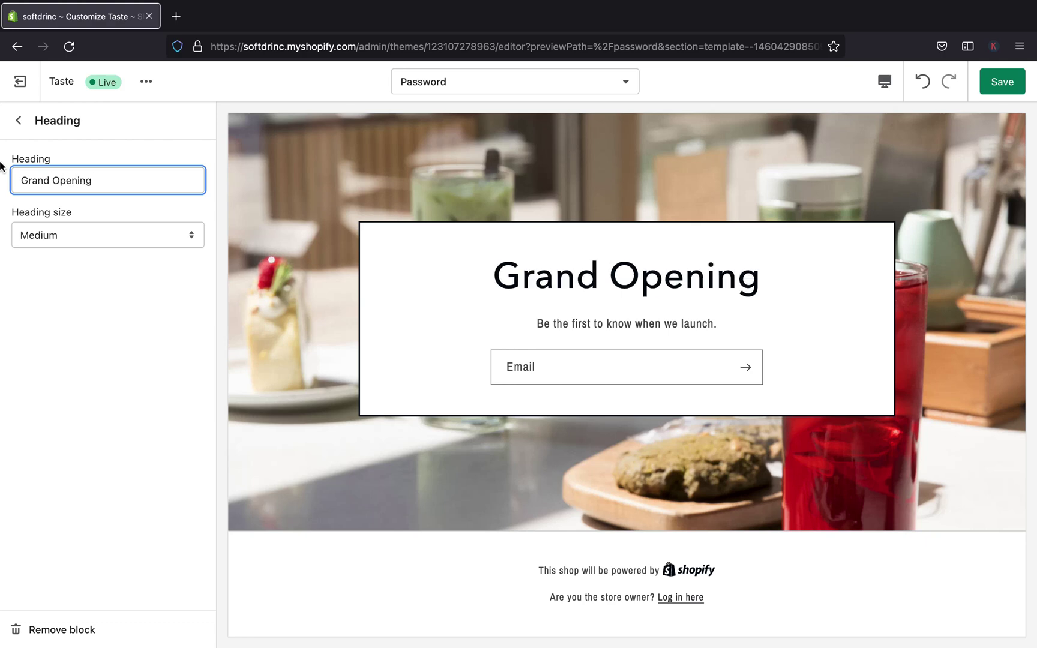
Try the Small and Large sizes on the "Grand Opening" heading and return it to Medium
{"action": "left_click", "coordinate": [189, 236]}
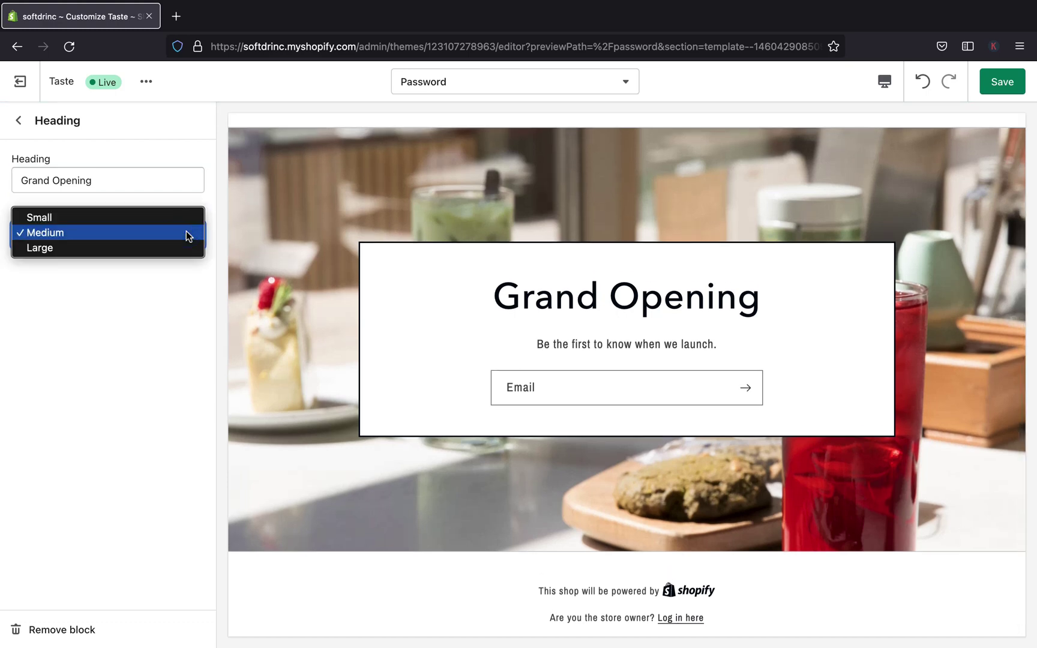
{"action": "left_click", "coordinate": [168, 220]}
{"action": "left_click", "coordinate": [191, 234]}
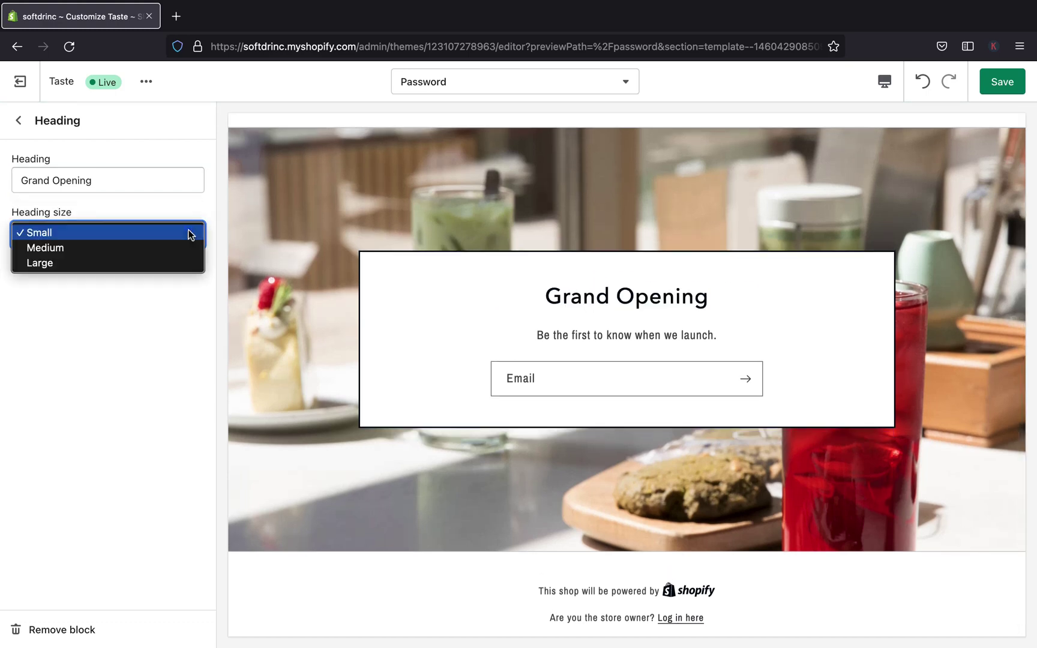
{"action": "left_click", "coordinate": [166, 248]}
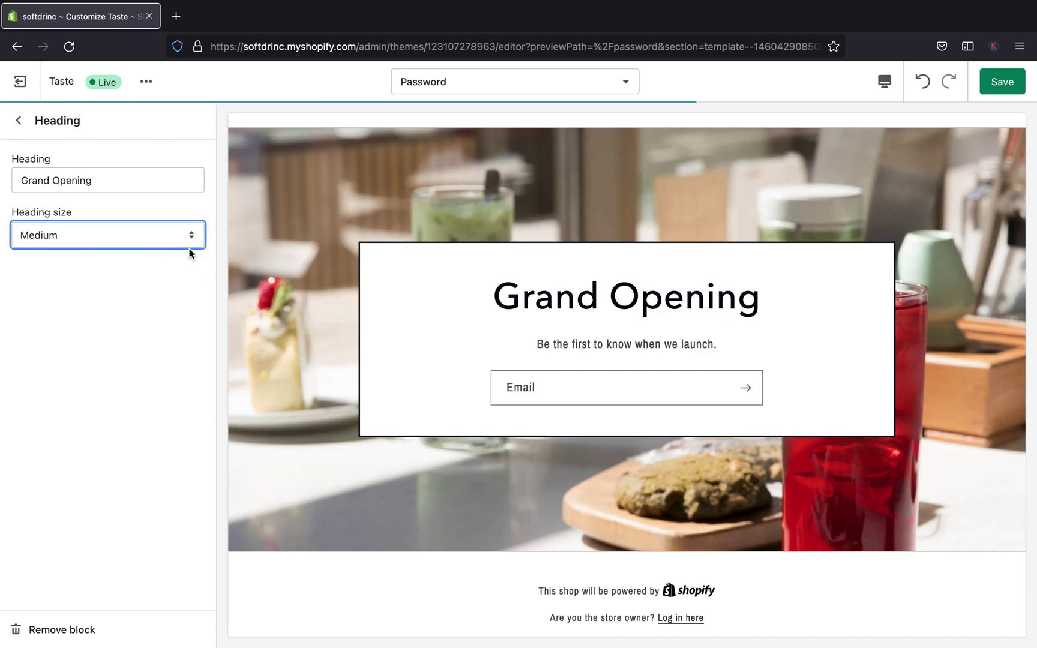
{"action": "left_click", "coordinate": [191, 241]}
{"action": "left_click", "coordinate": [169, 249]}
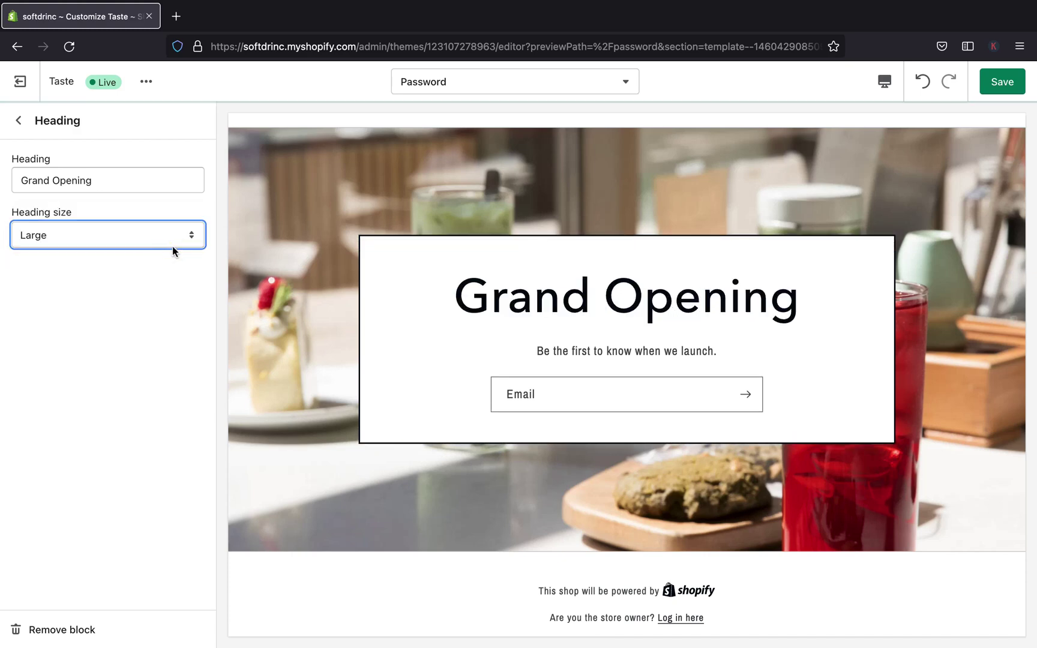
{"action": "left_click", "coordinate": [183, 240]}
{"action": "left_click", "coordinate": [163, 219]}
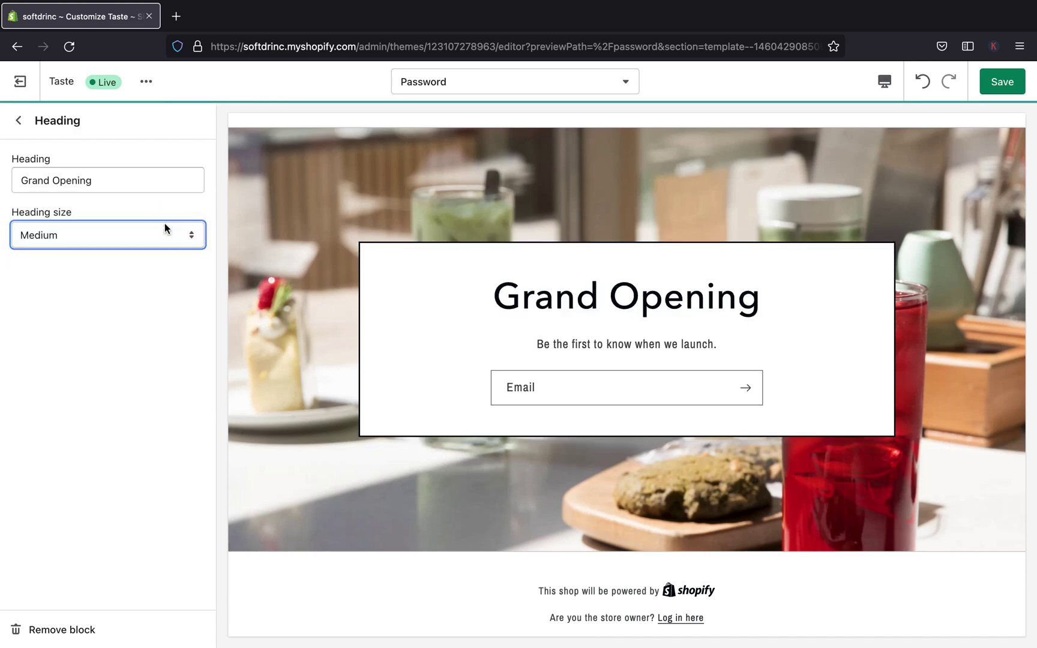
Save the password page changes and return to the page's section list
{"action": "left_click", "coordinate": [1001, 84]}
{"action": "left_click", "coordinate": [19, 123]}
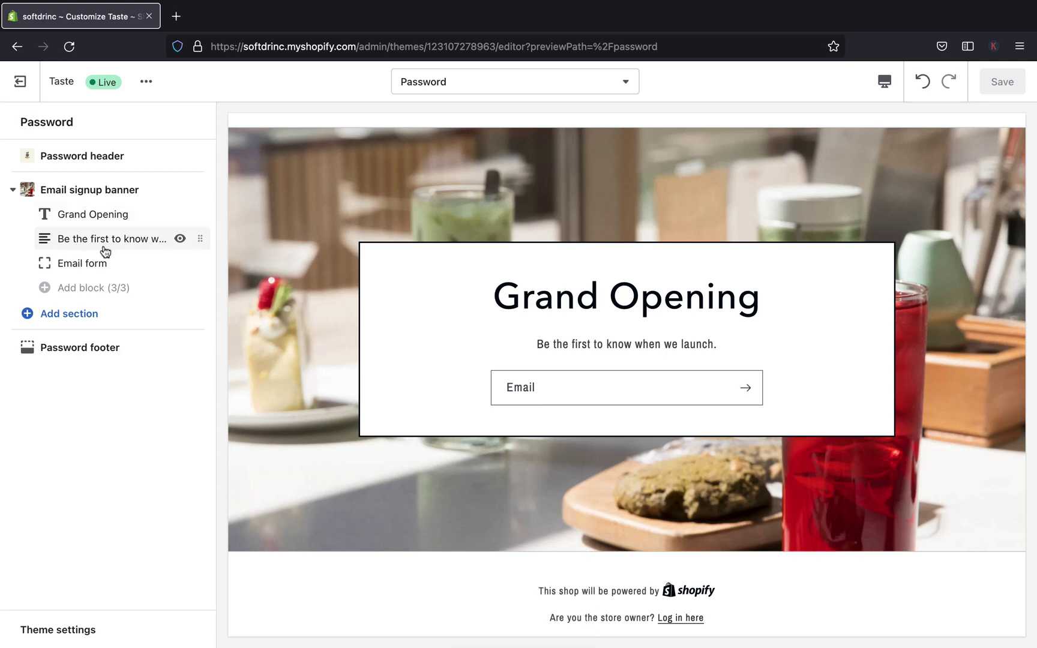
Change the banner's paragraph description to "Sign up to be the first to know when we launch."
{"action": "left_click", "coordinate": [104, 239]}
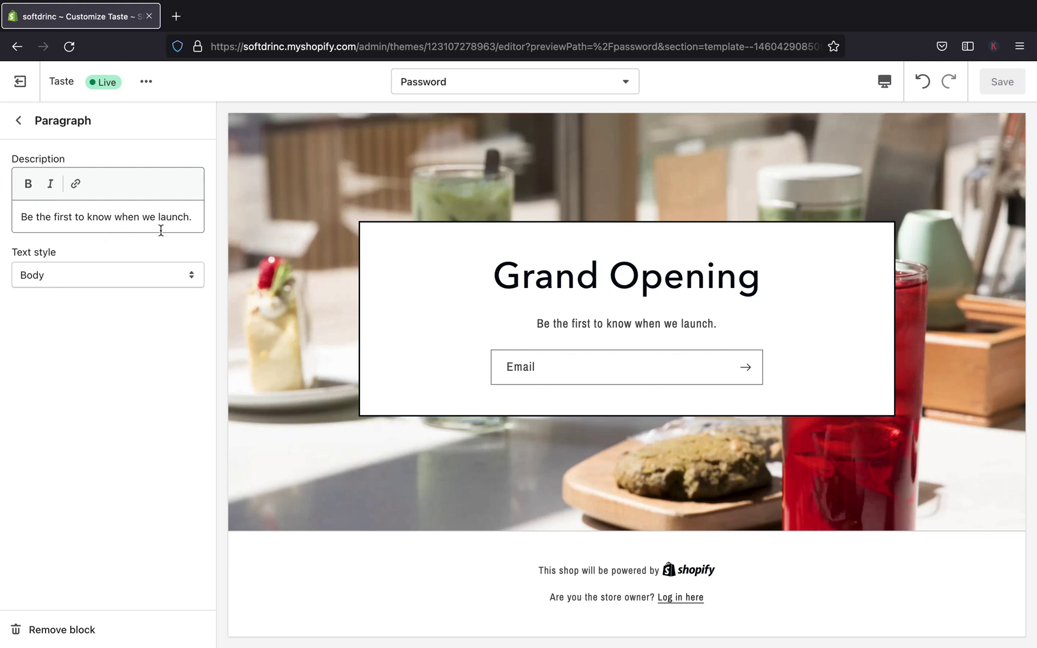
{"action": "left_click", "coordinate": [20, 216]}
{"action": "type", "text": "S"}
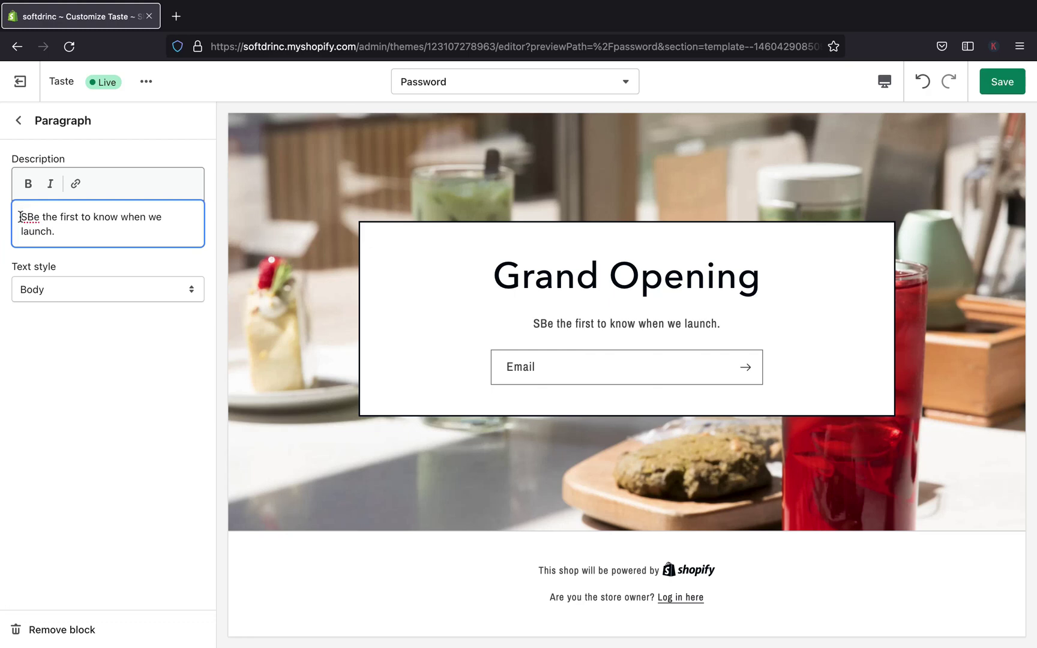
{"action": "type", "text": "i"}
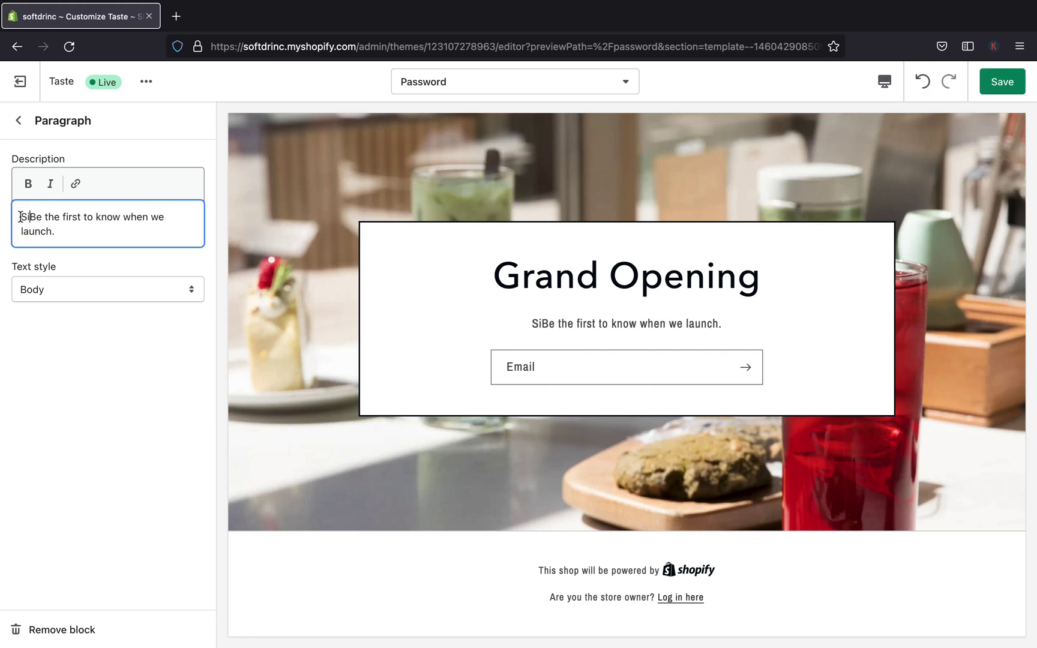
{"action": "type", "text": "gn u"}
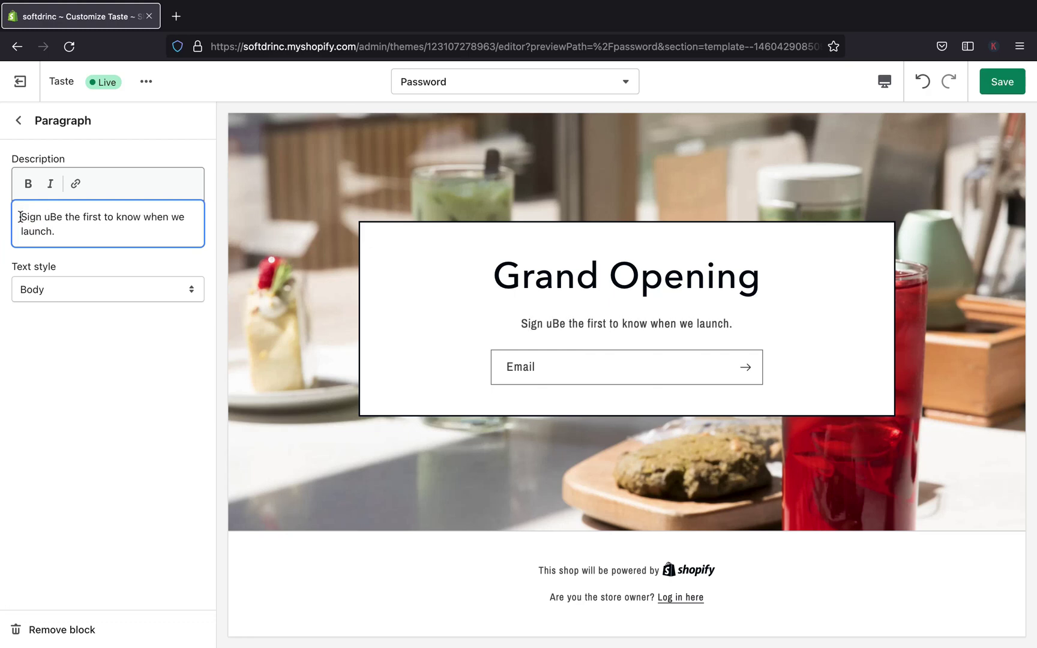
{"action": "type", "text": "p "}
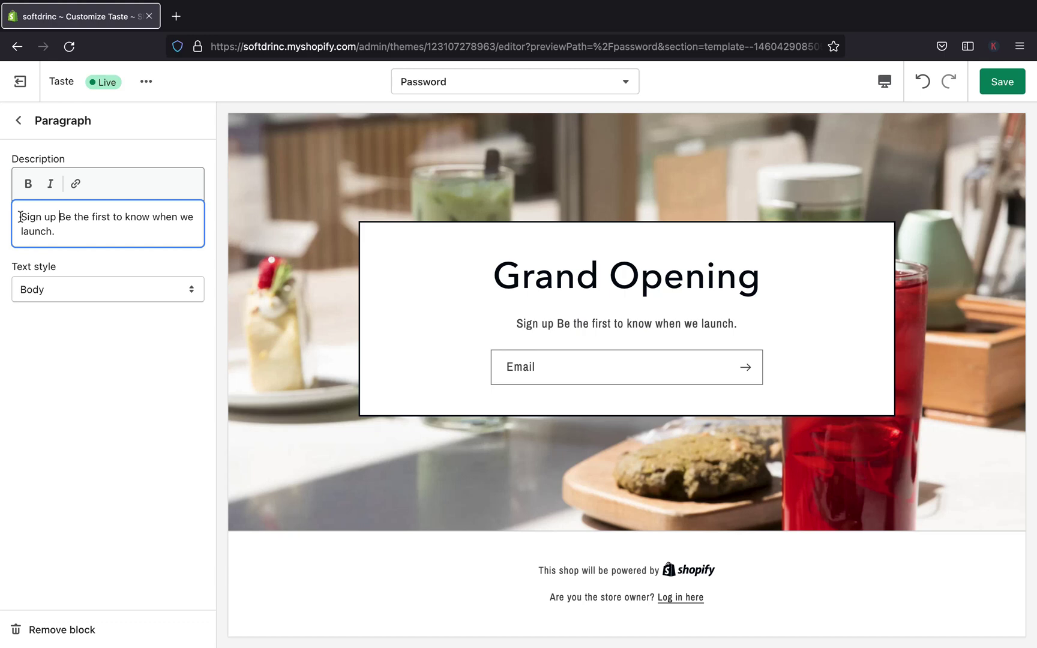
{"action": "type", "text": "to"}
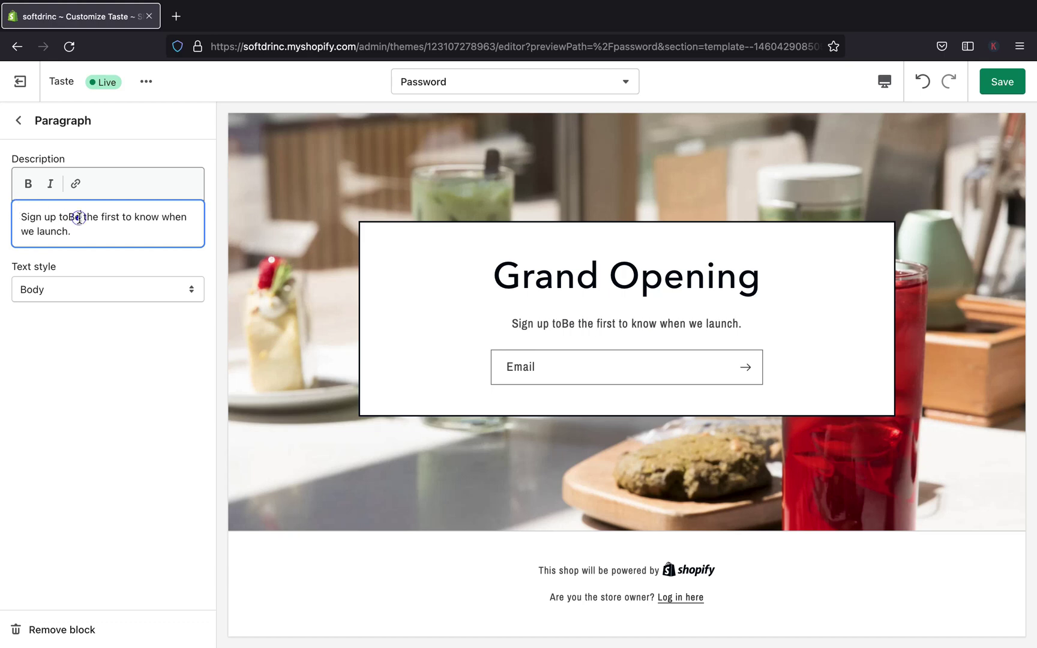
{"action": "double_click", "coordinate": [79, 217]}
{"action": "type", "text": "v"}
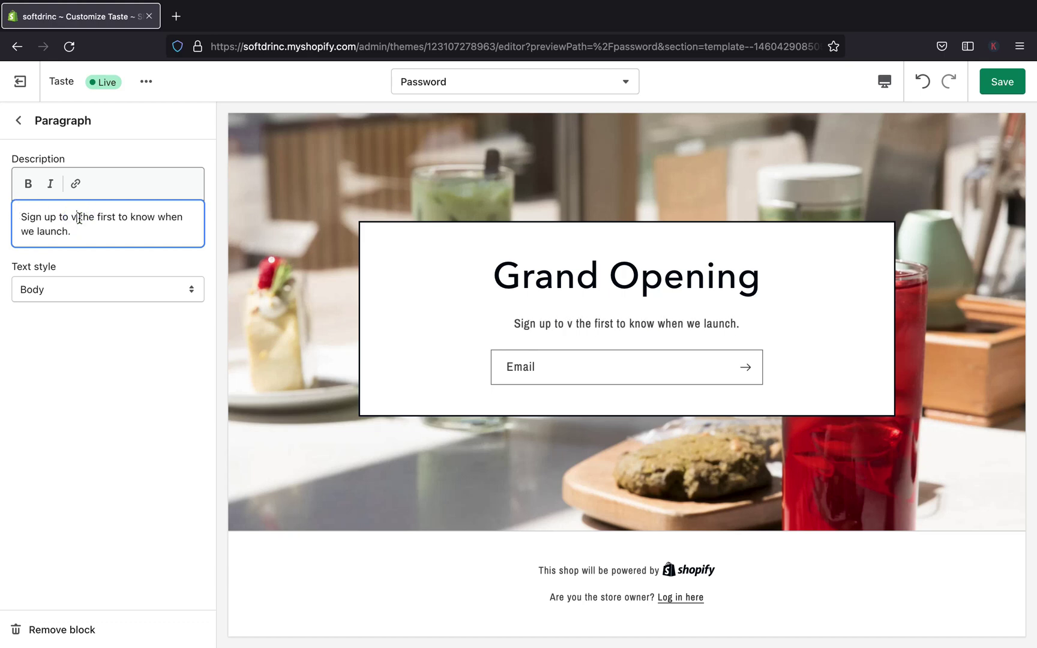
{"action": "key", "text": "BackSpace"}
{"action": "type", "text": "be"}
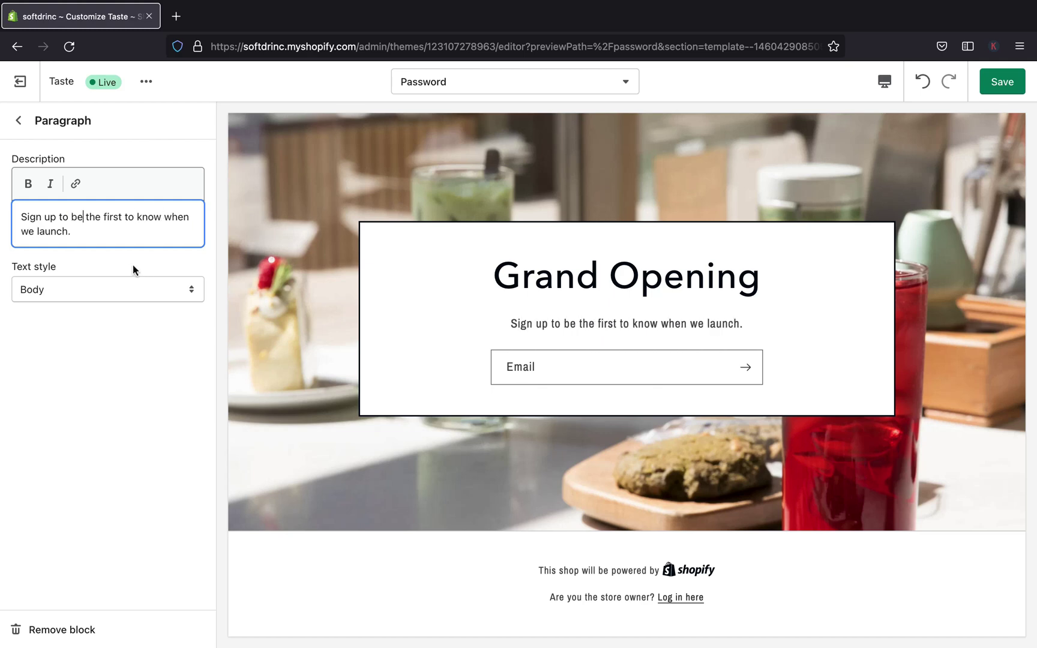
Try the Subtitle text style on the banner's paragraph and return it to Body
{"action": "left_click", "coordinate": [183, 289]}
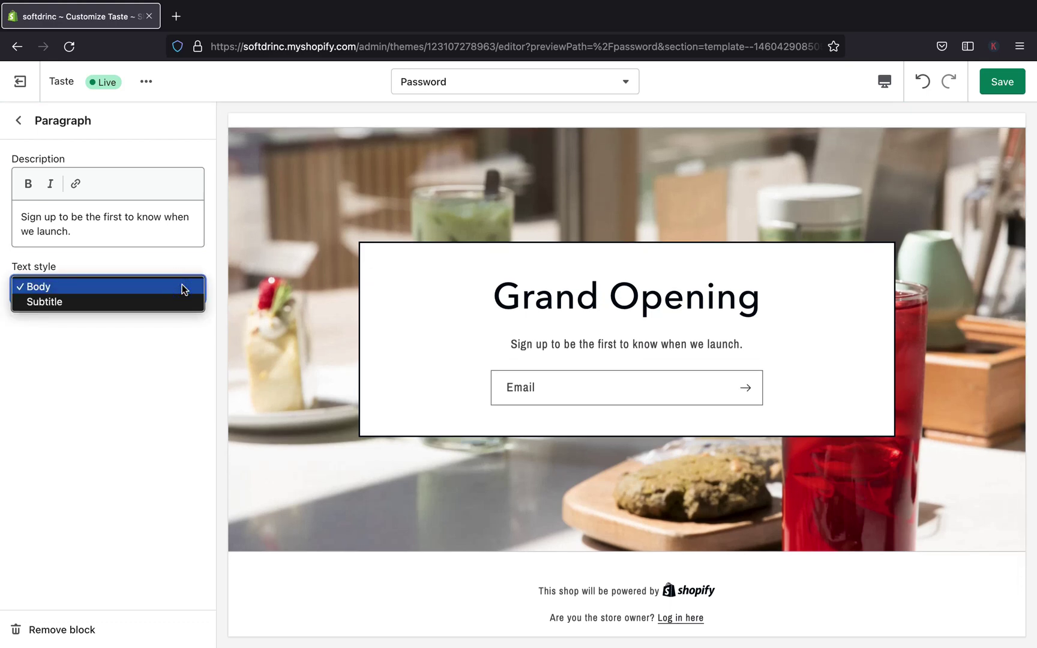
{"action": "left_click", "coordinate": [133, 305]}
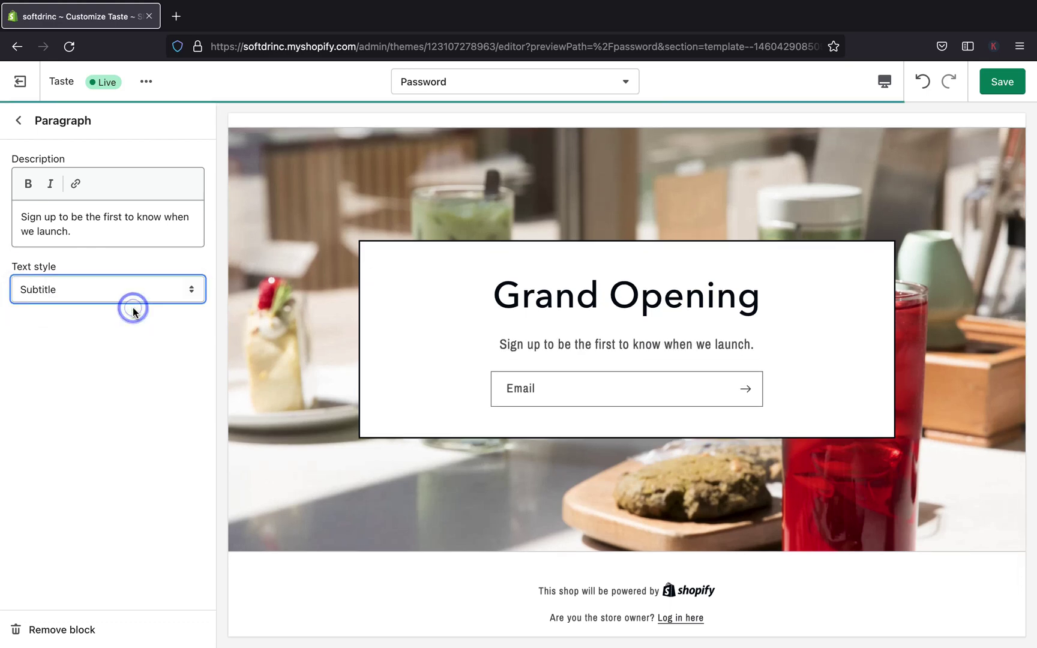
{"action": "left_click", "coordinate": [179, 281]}
{"action": "left_click", "coordinate": [167, 274]}
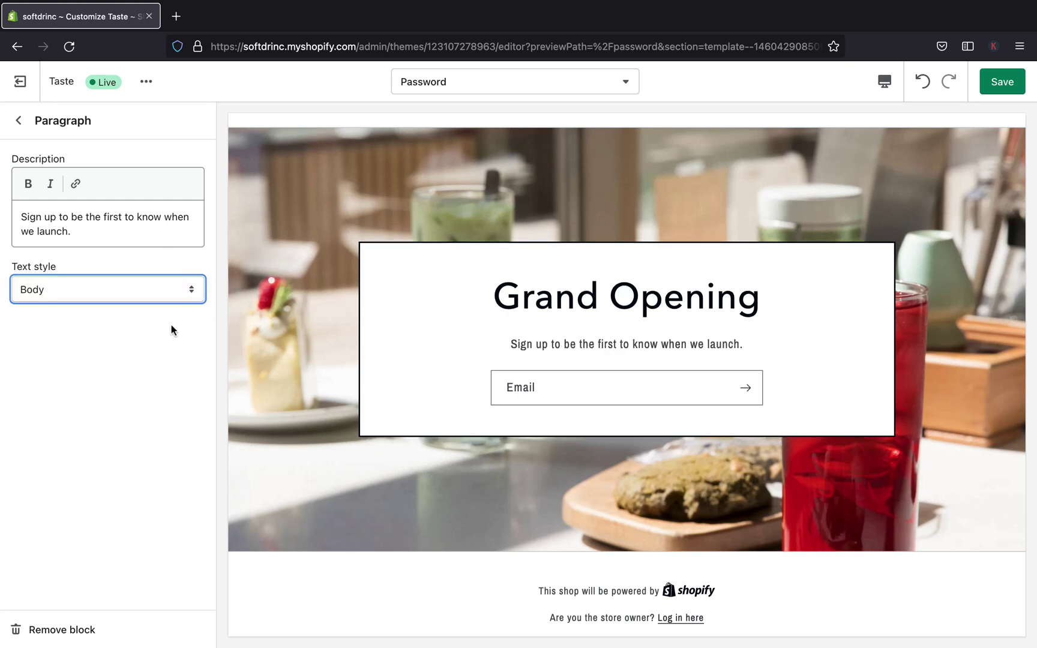
Check the banner's email form block for customizable settings and return to the section list
{"action": "left_click", "coordinate": [17, 122]}
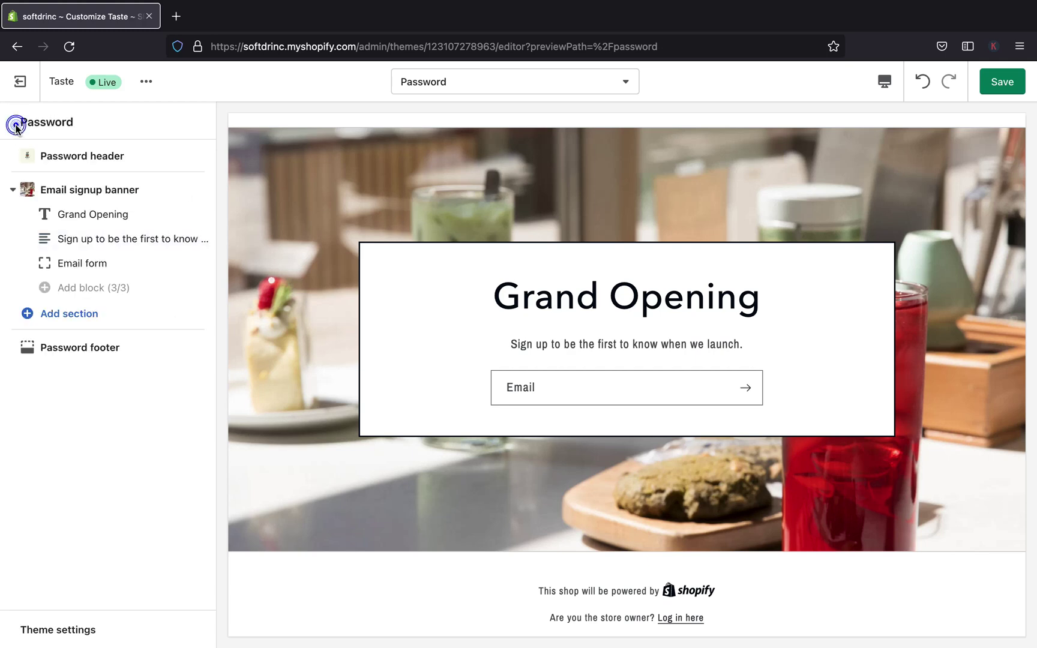
{"action": "left_click", "coordinate": [89, 274]}
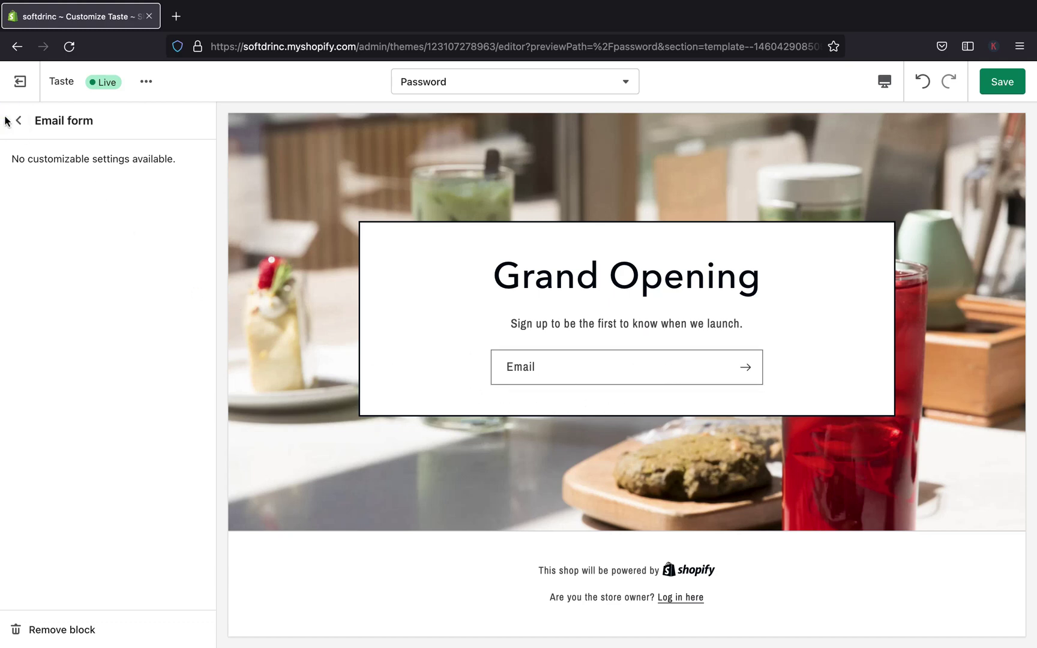
{"action": "left_click", "coordinate": [22, 122]}
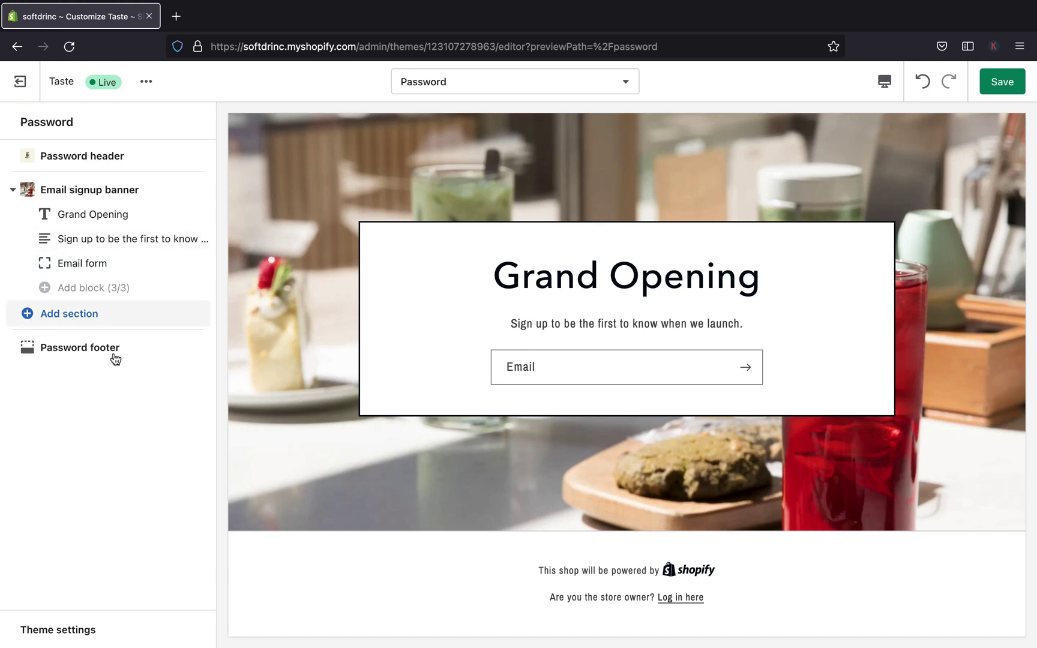
Add a Blog posts section below the email signup banner on the password page
{"action": "left_click", "coordinate": [28, 316]}
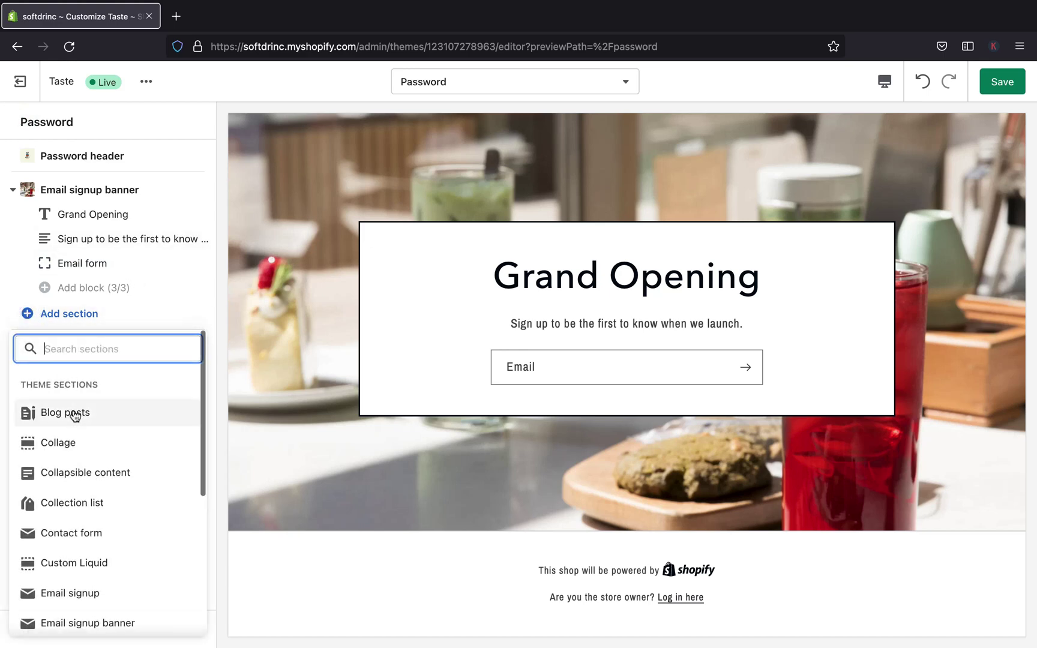
{"action": "scroll", "coordinate": [74, 416], "scroll_direction": "down", "scroll_amount": 2}
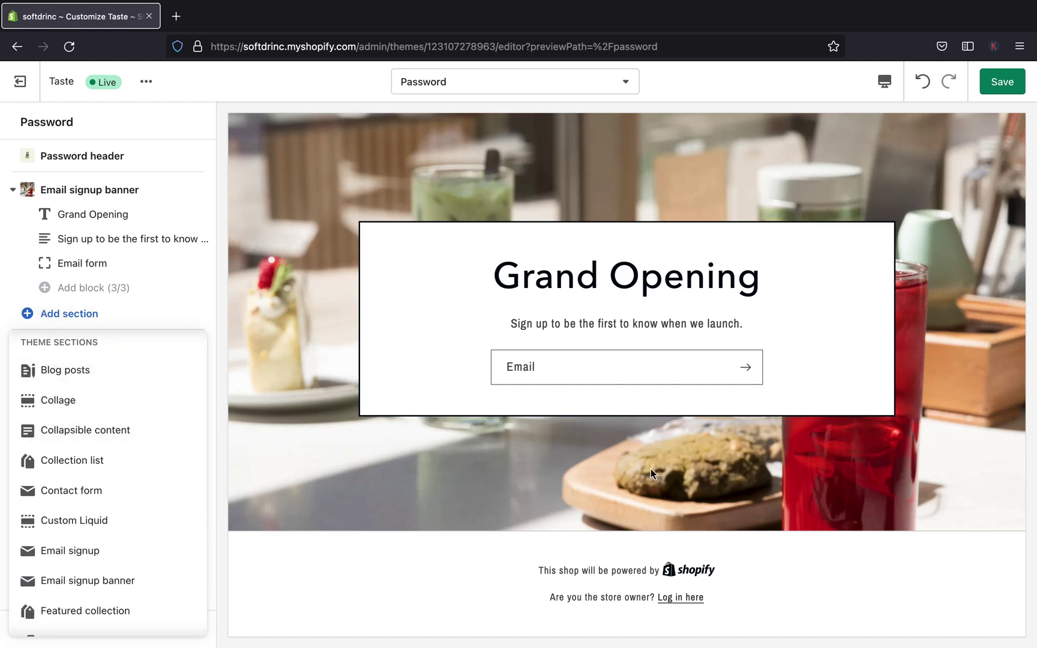
{"action": "scroll", "coordinate": [650, 470], "scroll_direction": "up", "scroll_amount": 2}
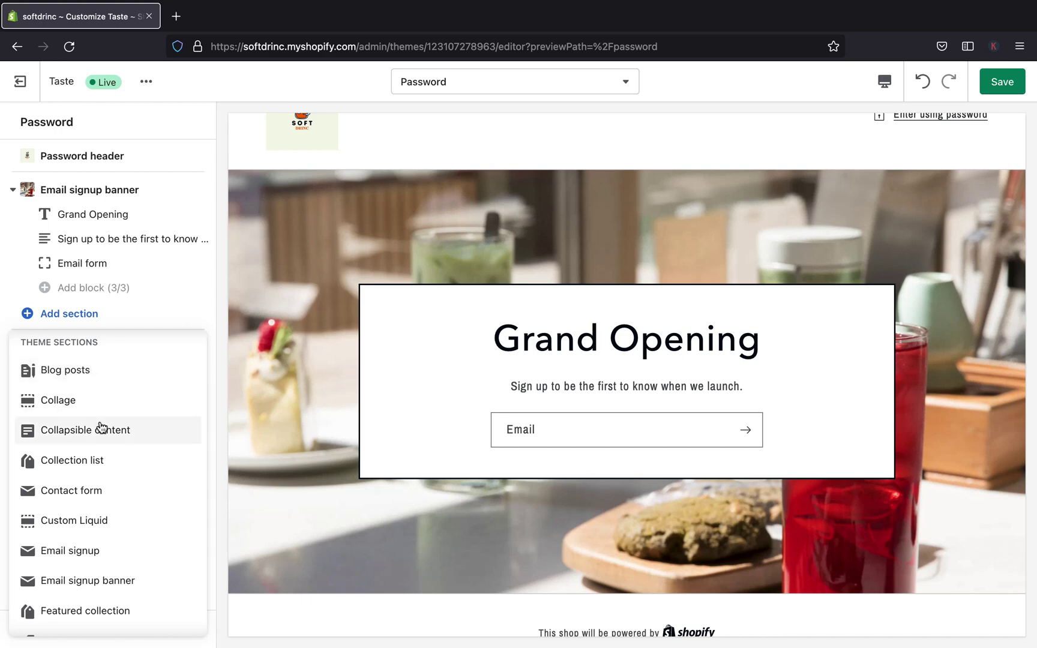
{"action": "left_click", "coordinate": [72, 377]}
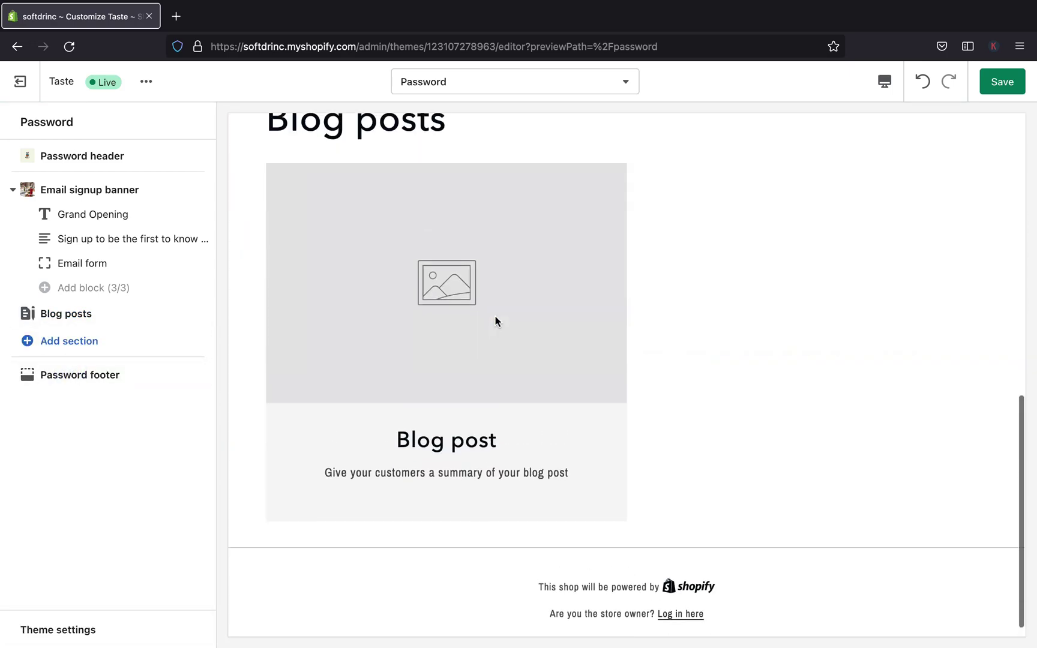
Review the new Blog posts section in the page preview and hide it from the password page
{"action": "scroll", "coordinate": [496, 316], "scroll_direction": "up", "scroll_amount": 2}
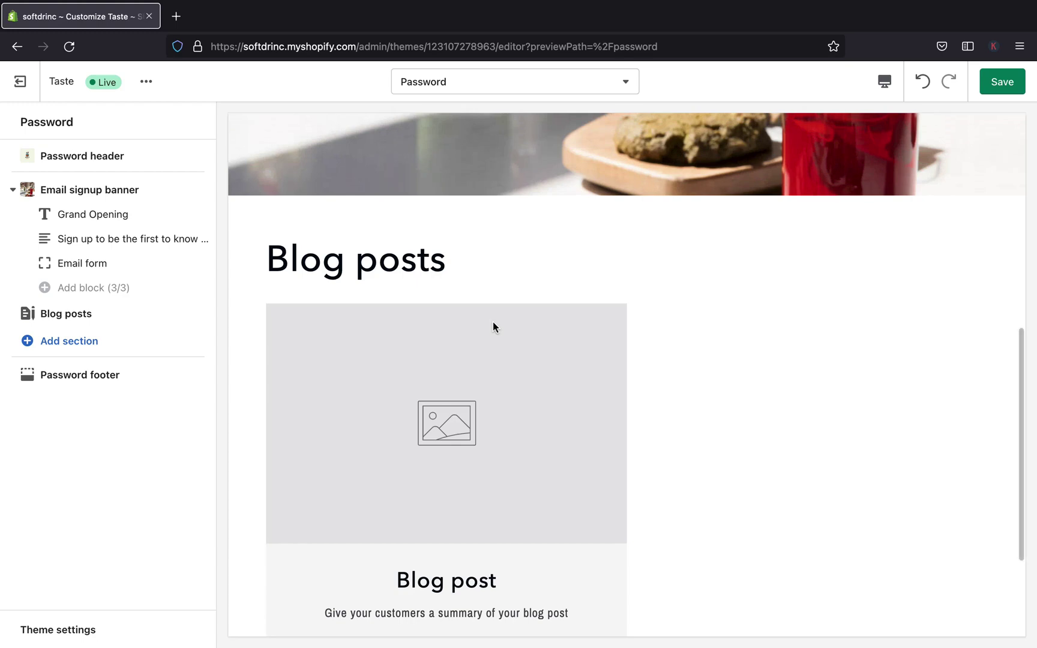
{"action": "scroll", "coordinate": [492, 321], "scroll_direction": "up", "scroll_amount": 8}
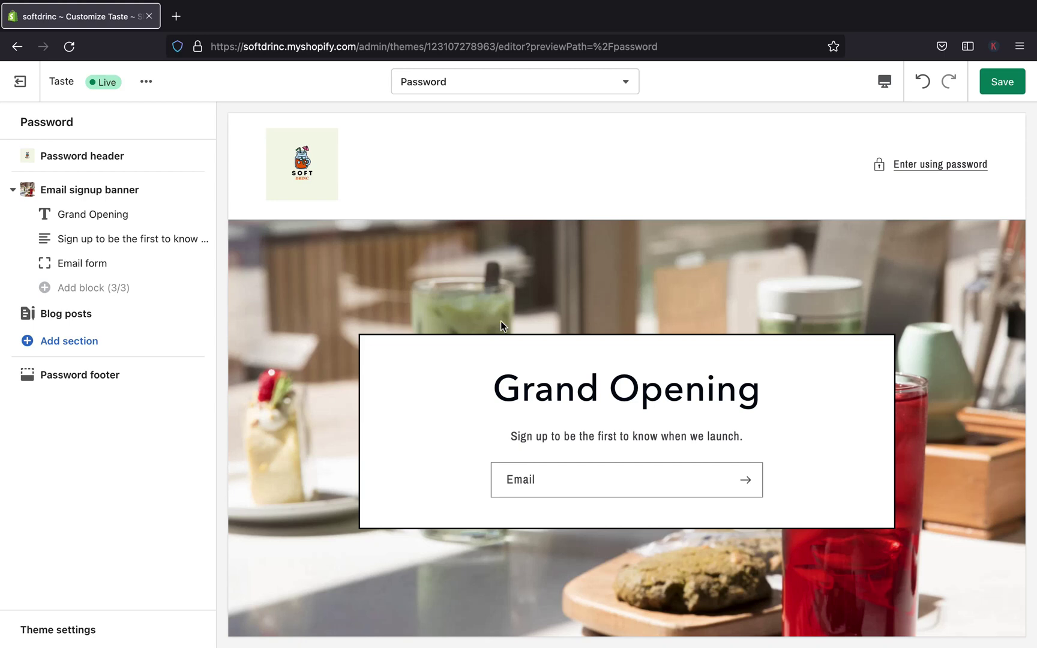
{"action": "scroll", "coordinate": [500, 321], "scroll_direction": "down", "scroll_amount": 5}
{"action": "scroll", "coordinate": [390, 327], "scroll_direction": "up", "scroll_amount": 1}
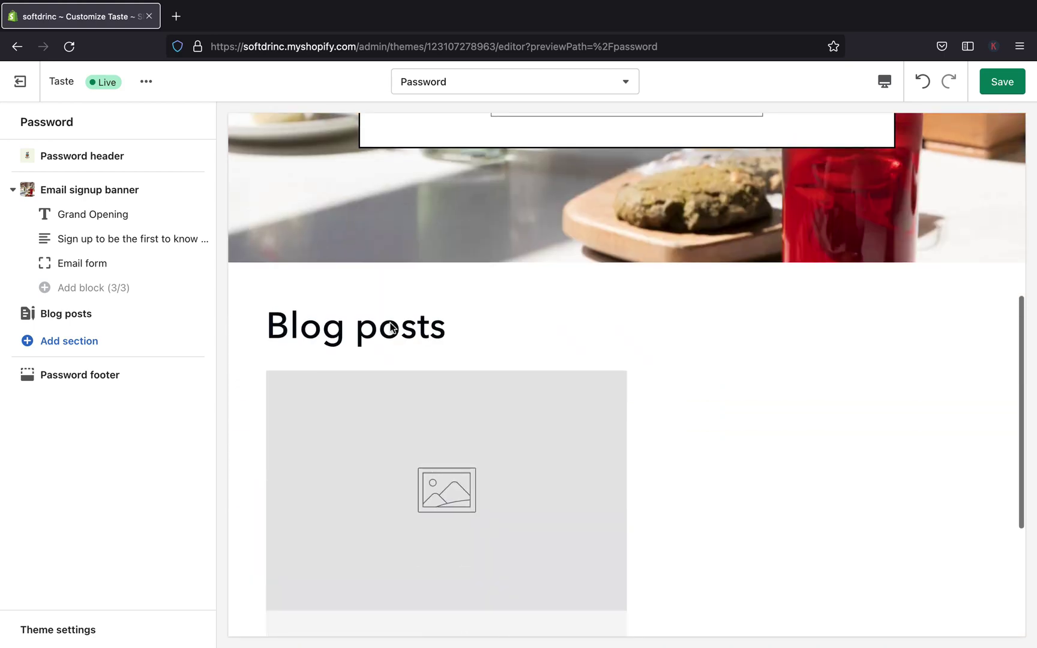
{"action": "scroll", "coordinate": [456, 412], "scroll_direction": "down", "scroll_amount": 2}
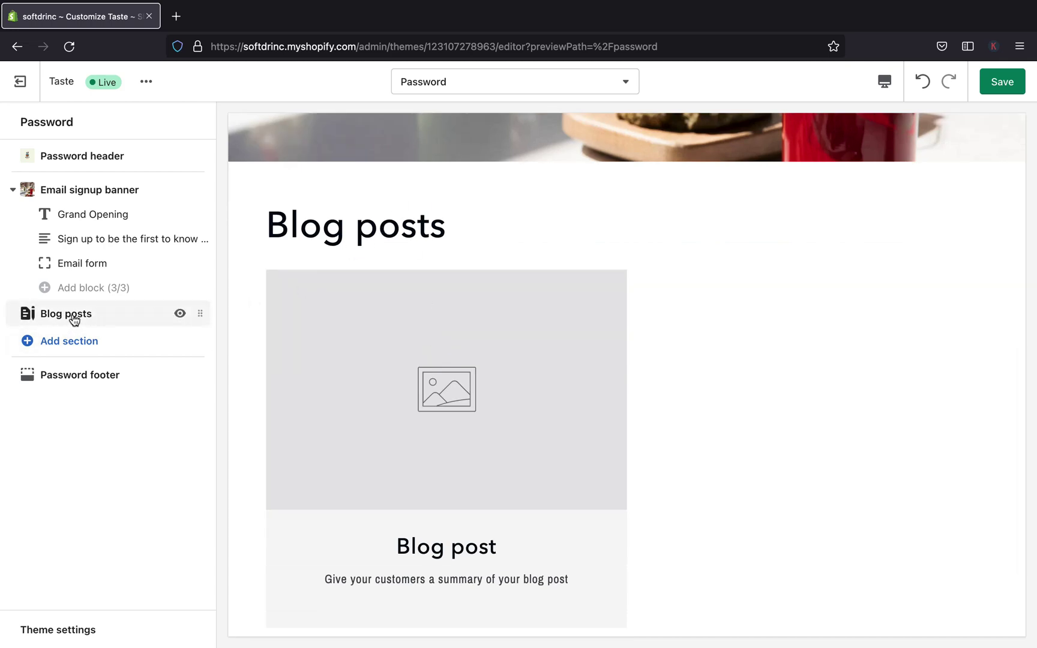
{"action": "left_click", "coordinate": [181, 315]}
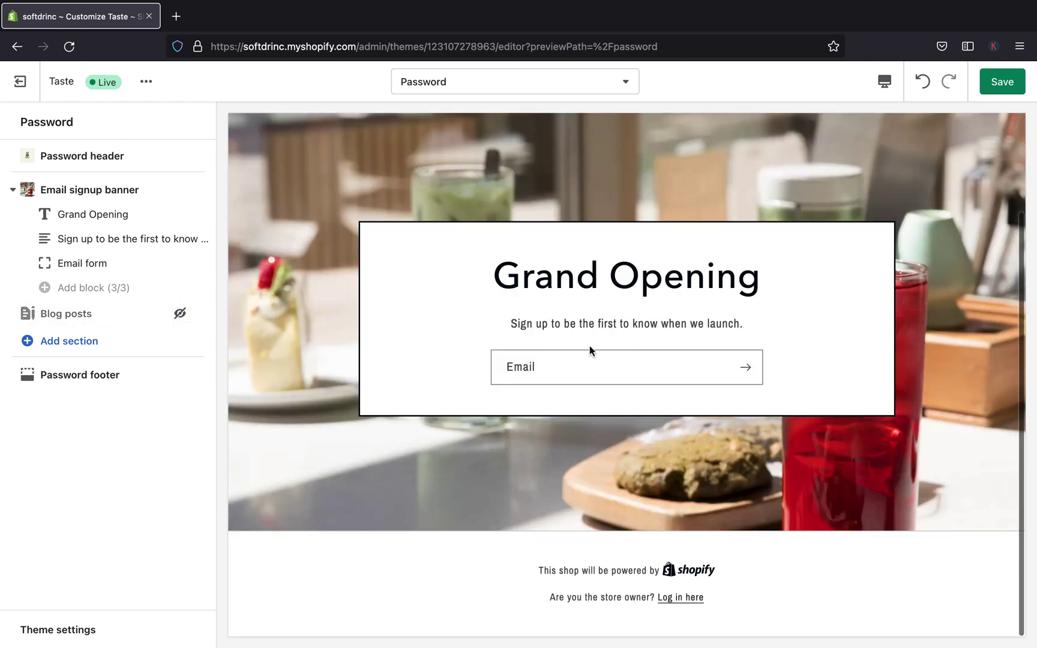
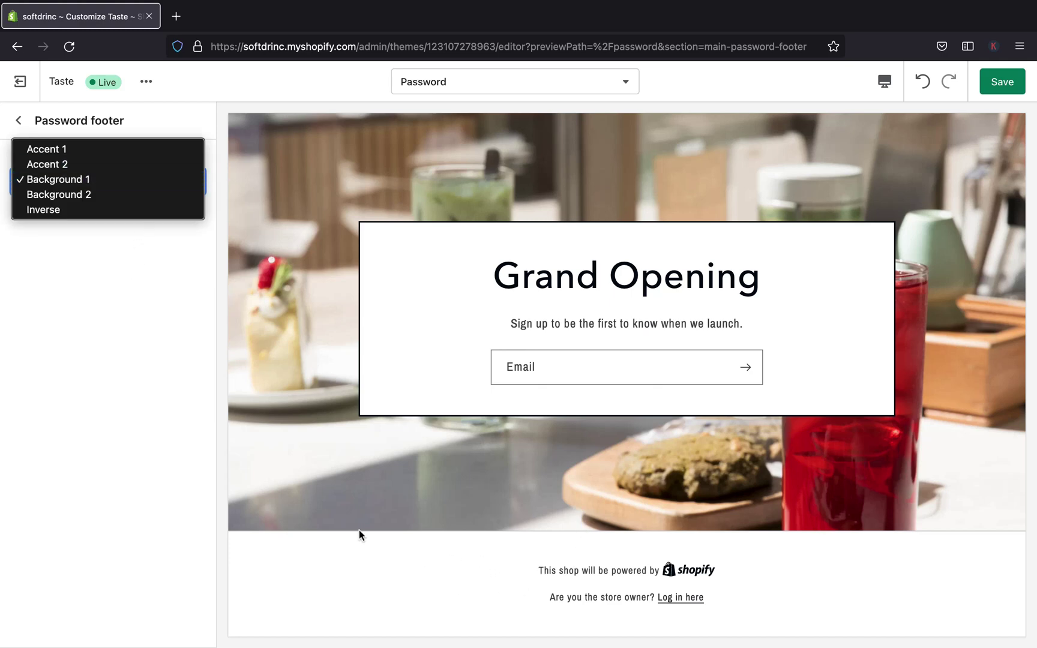
Try the Accent 1 color scheme on the password footer and return it to Background 1
{"action": "left_click", "coordinate": [64, 150]}
{"action": "left_click", "coordinate": [188, 192]}
{"action": "left_click", "coordinate": [147, 193]}
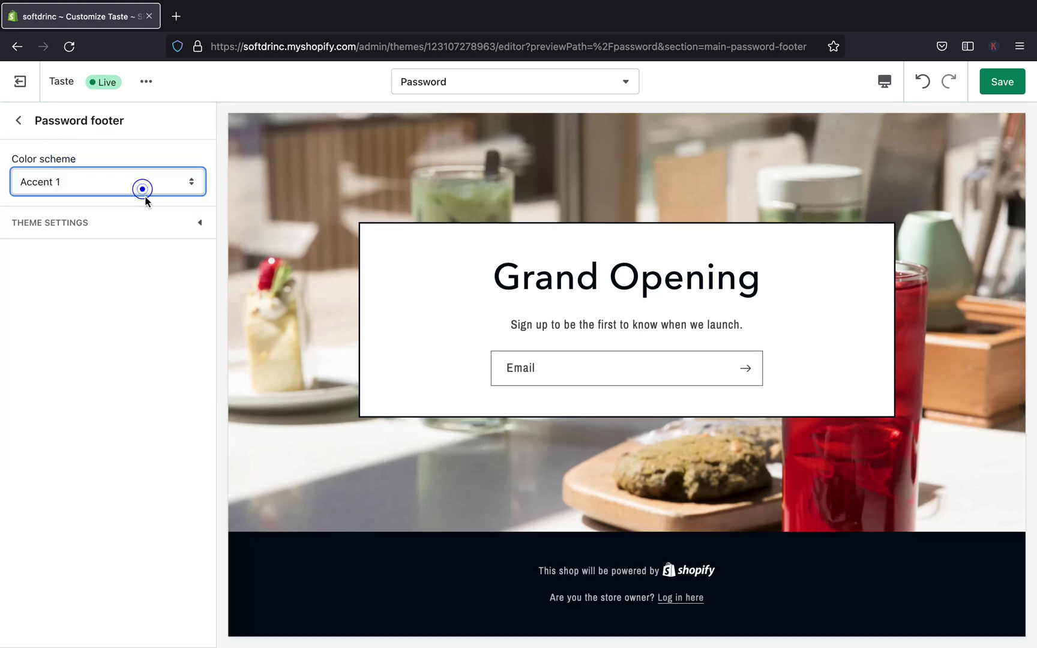
{"action": "left_click", "coordinate": [190, 186]}
{"action": "left_click", "coordinate": [114, 194]}
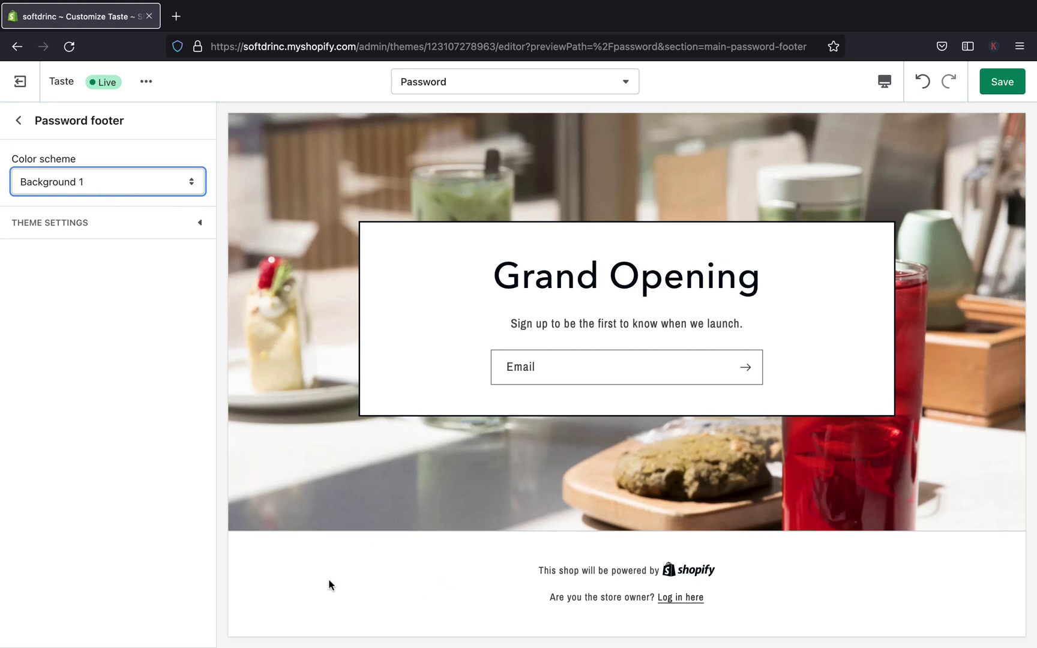
{"action": "left_click", "coordinate": [81, 234]}
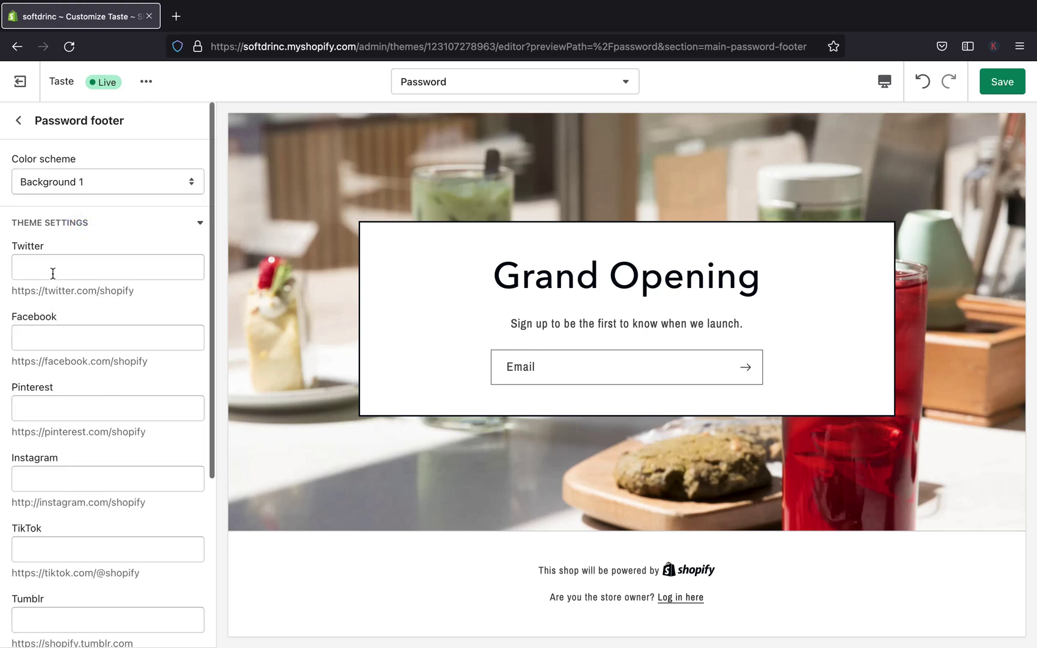
{"action": "left_click", "coordinate": [51, 338]}
{"action": "left_click", "coordinate": [48, 406]}
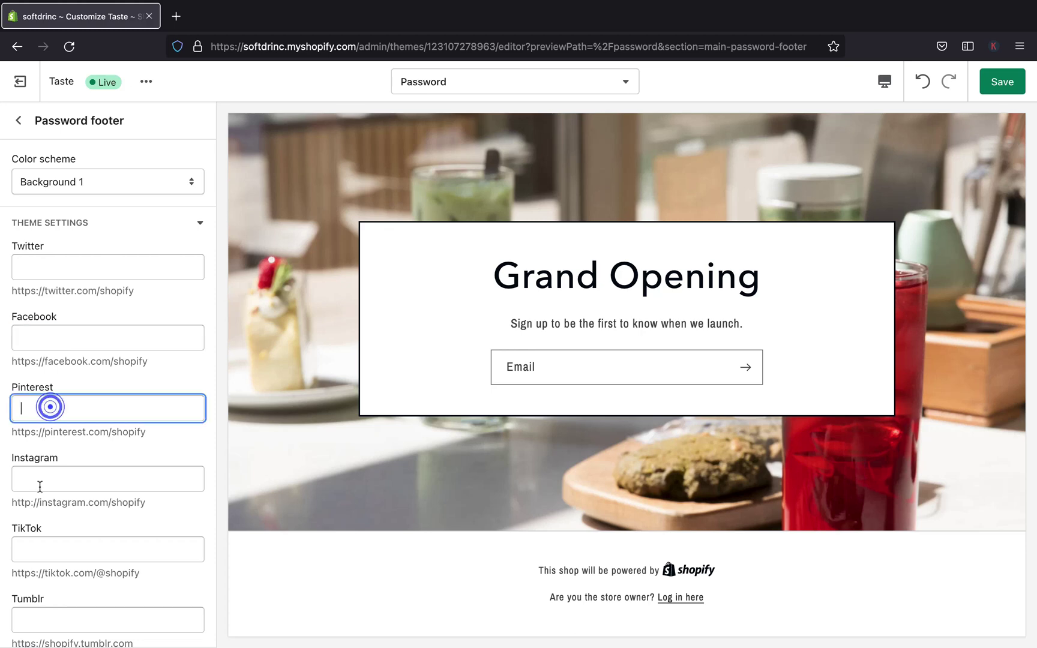
{"action": "left_click", "coordinate": [38, 487]}
{"action": "left_click", "coordinate": [46, 544]}
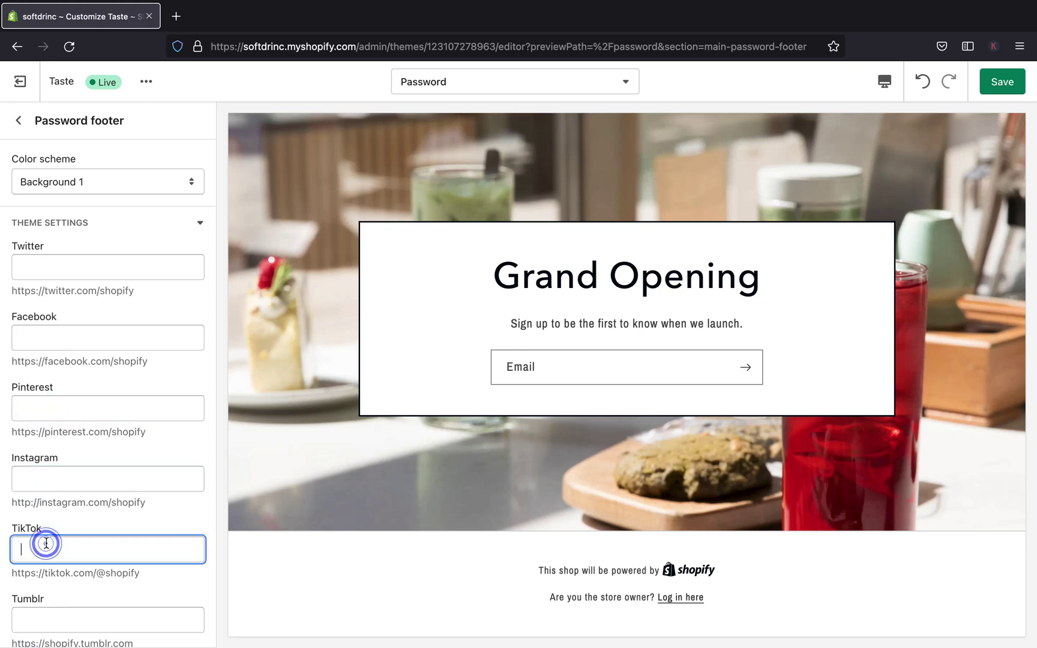
{"action": "left_click", "coordinate": [29, 480]}
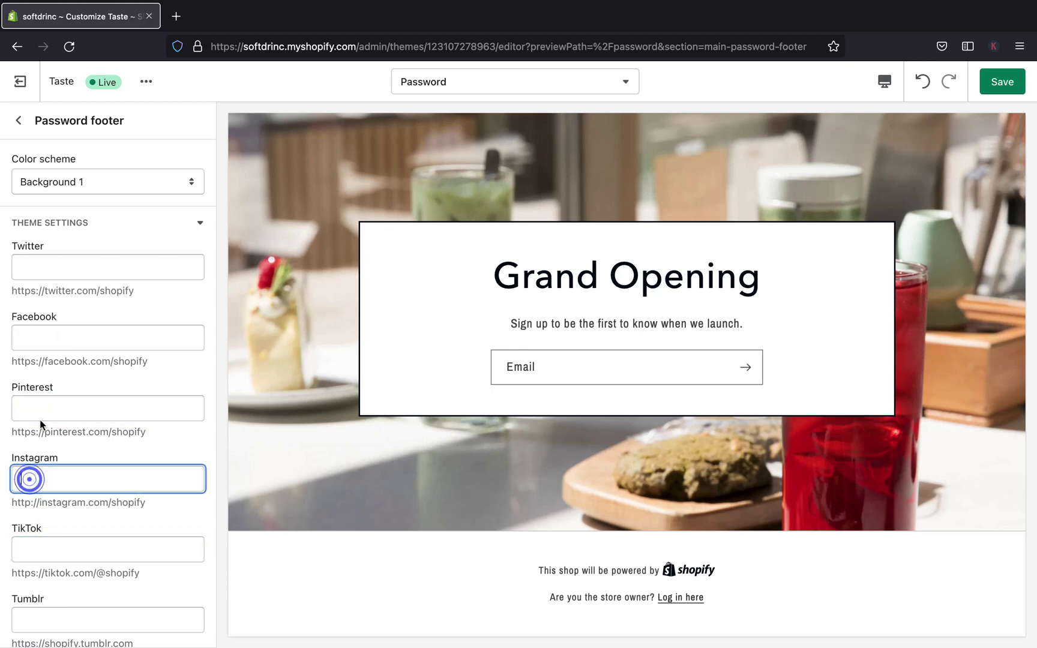
{"action": "right_click", "coordinate": [32, 479]}
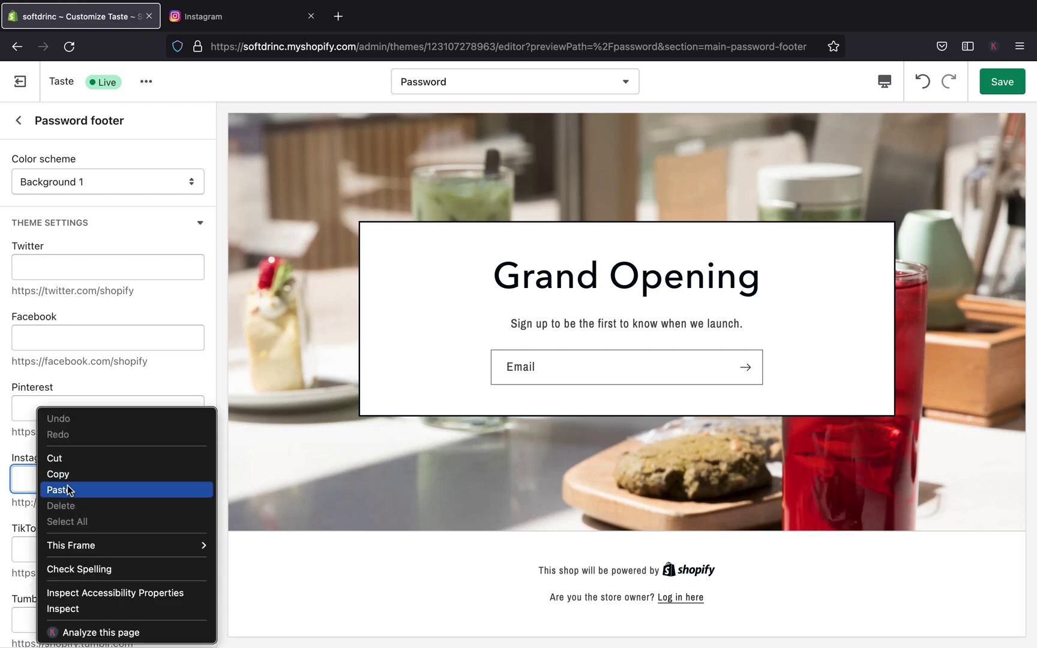
{"action": "left_click", "coordinate": [64, 490]}
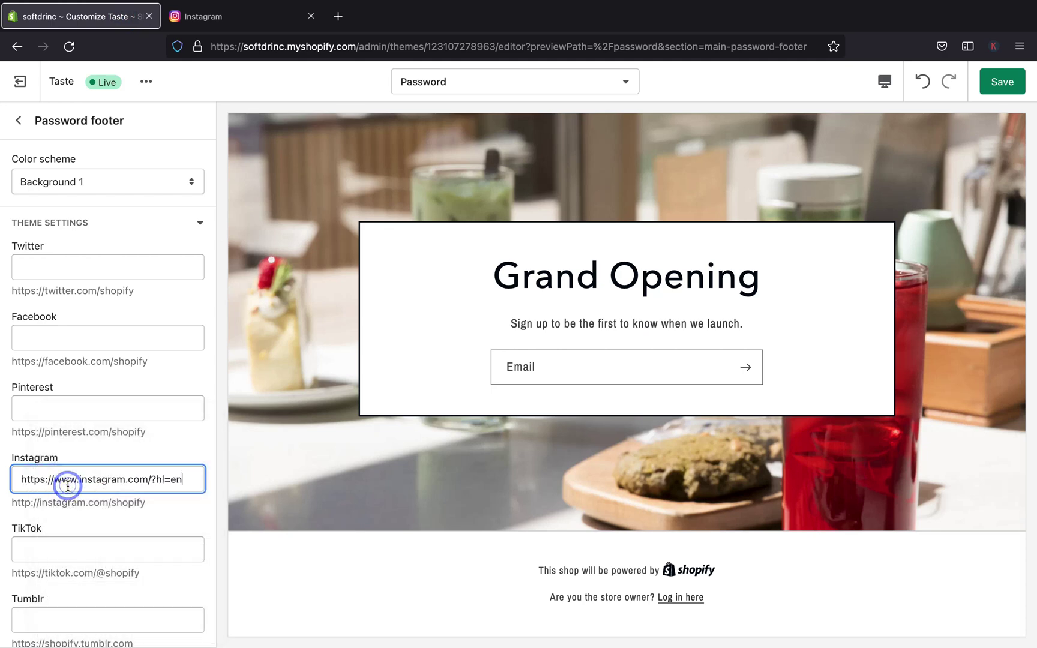
{"action": "left_click", "coordinate": [124, 547]}
Save the customized password page
{"action": "scroll", "coordinate": [125, 546], "scroll_direction": "down", "scroll_amount": 3}
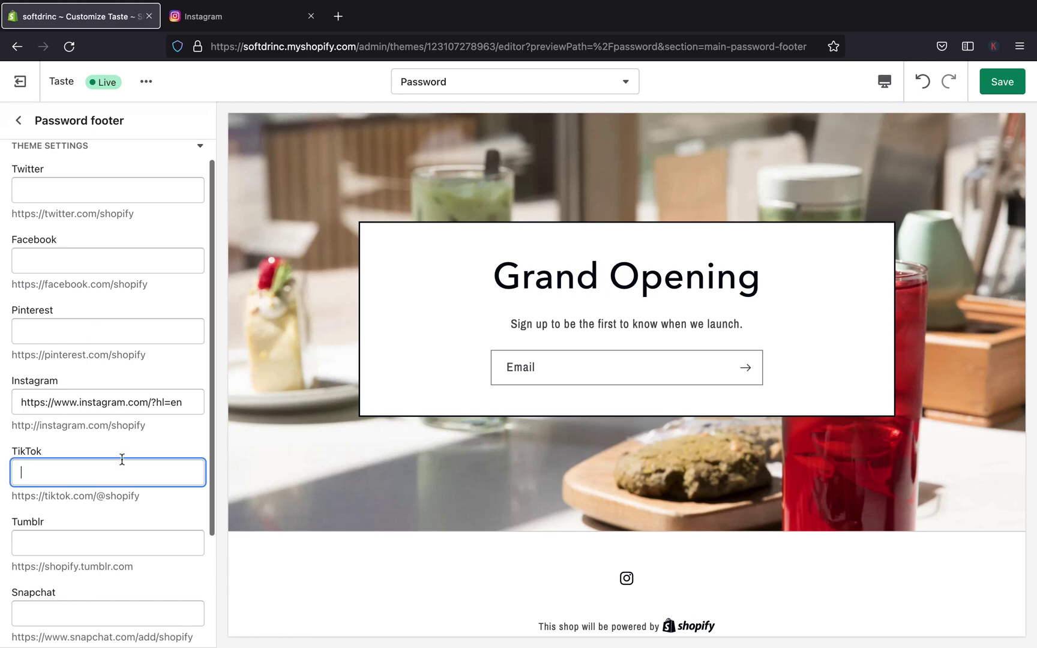
{"action": "mouse_move", "coordinate": [313, 45]}
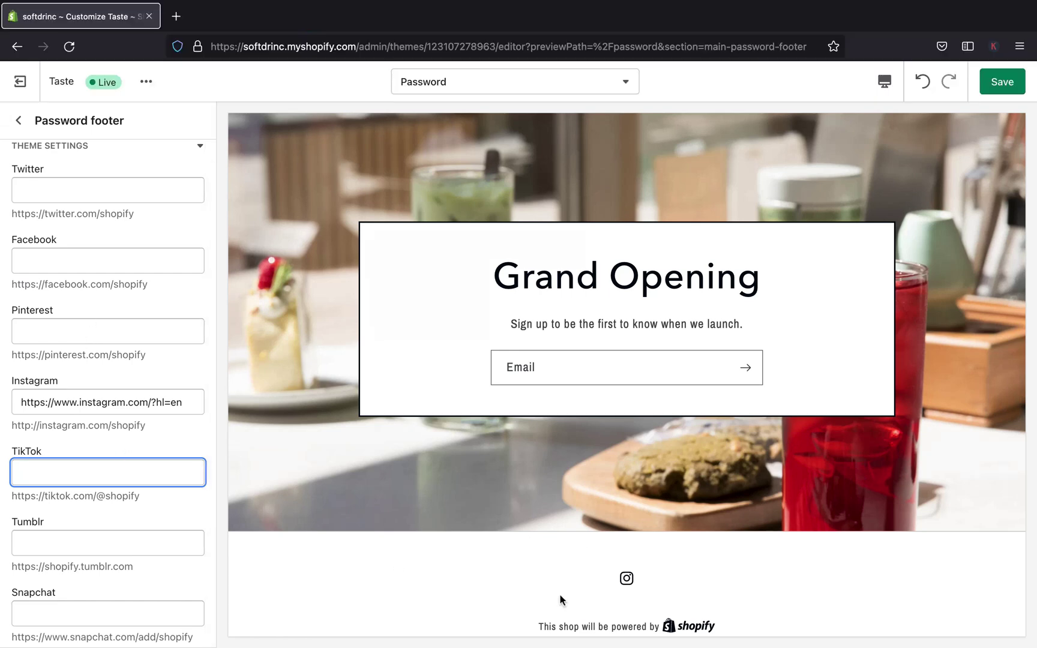
{"action": "left_click", "coordinate": [998, 88]}
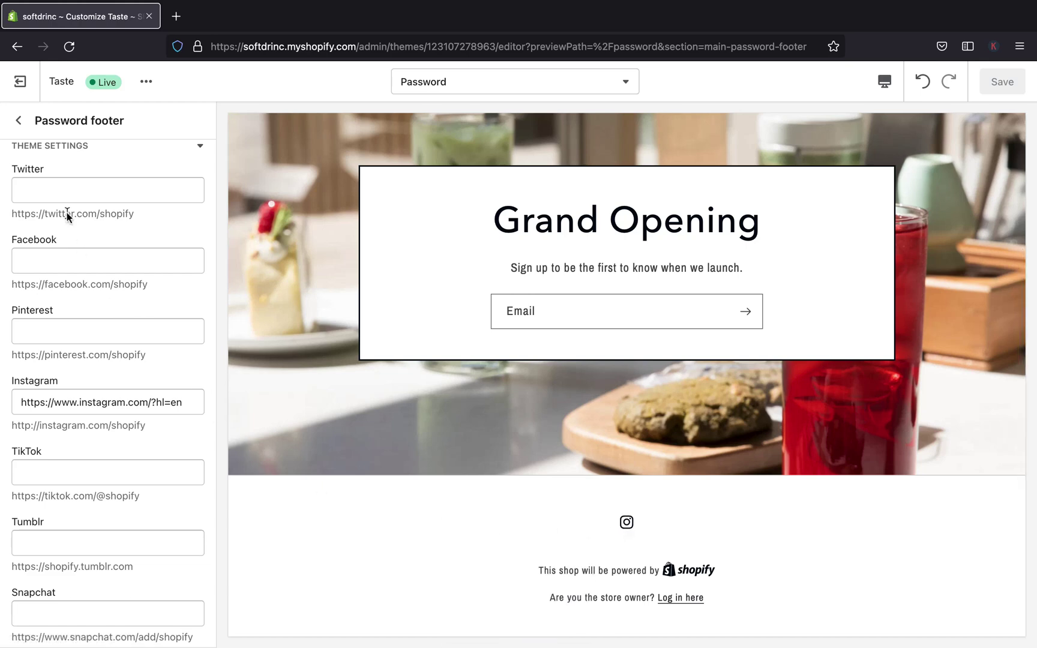
Look through the social media link fields in the password footer's theme settings and return to the section list
{"action": "scroll", "coordinate": [67, 216], "scroll_direction": "down", "scroll_amount": 2}
{"action": "scroll", "coordinate": [67, 215], "scroll_direction": "up", "scroll_amount": 3}
{"action": "scroll", "coordinate": [69, 282], "scroll_direction": "down", "scroll_amount": 4}
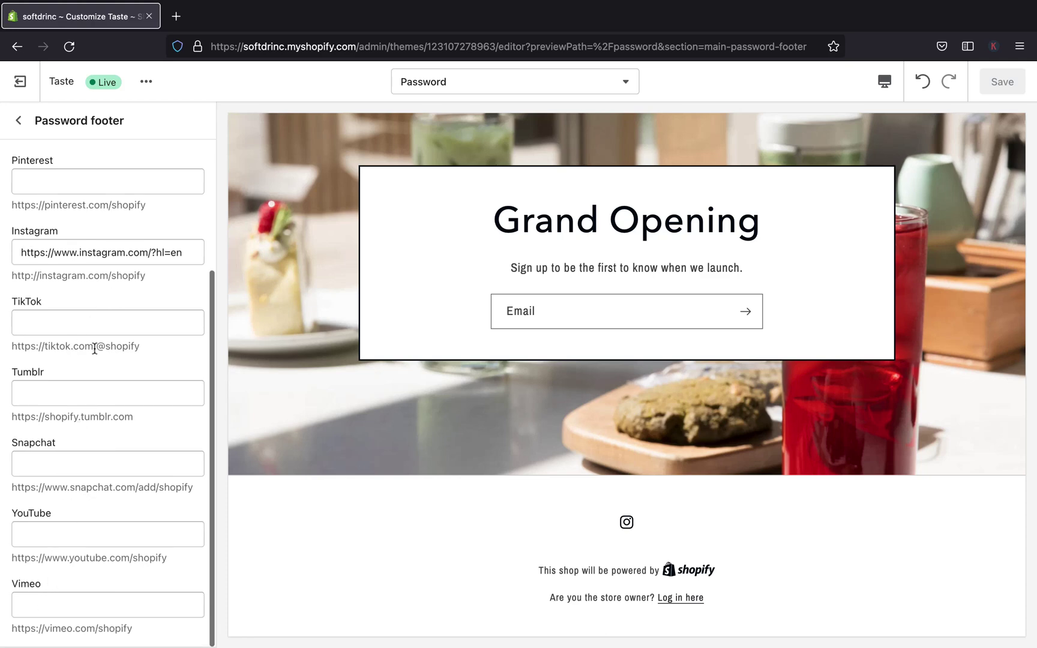
{"action": "scroll", "coordinate": [94, 348], "scroll_direction": "up", "scroll_amount": 3}
{"action": "left_click", "coordinate": [21, 121]}
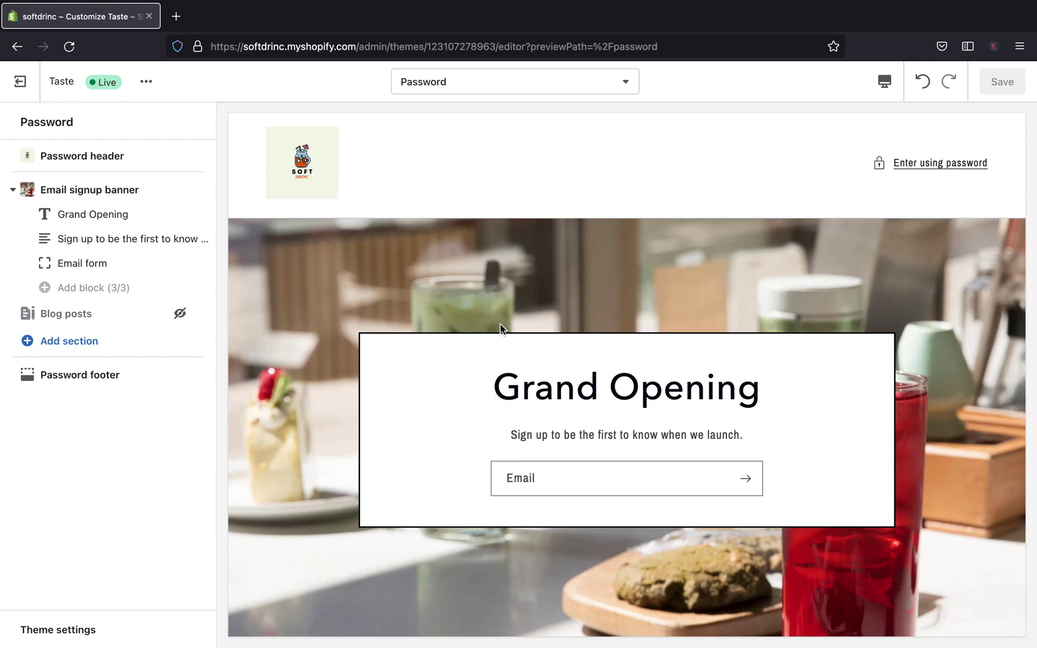
Review the finished password page in the preview from the header logo to the footer
{"action": "scroll", "coordinate": [499, 323], "scroll_direction": "down", "scroll_amount": 1}
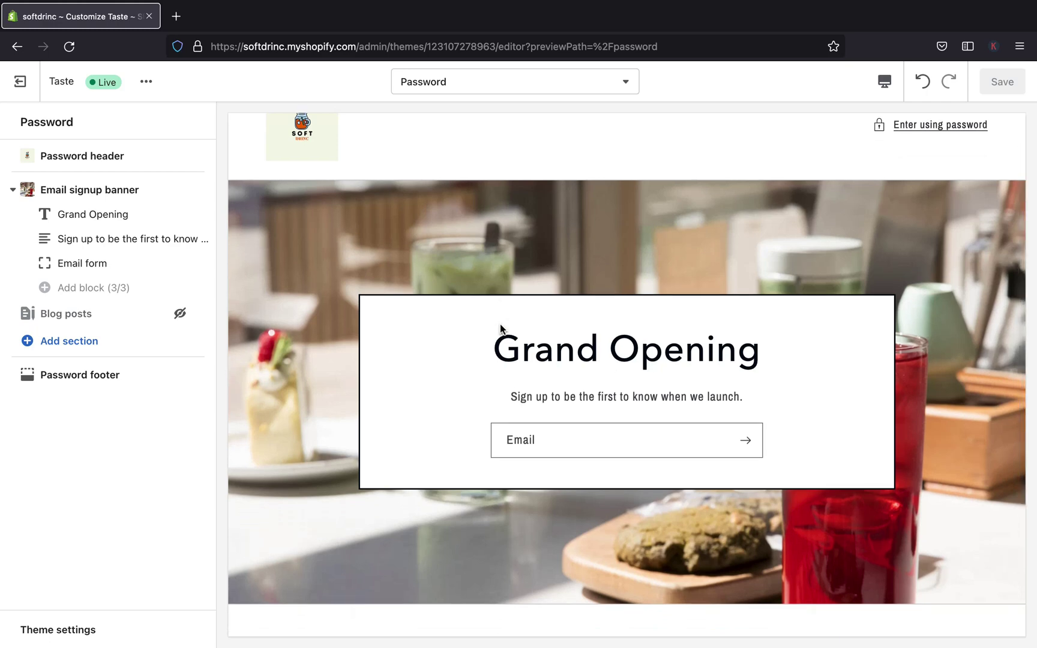
{"action": "scroll", "coordinate": [500, 324], "scroll_direction": "down", "scroll_amount": 1}
{"action": "scroll", "coordinate": [500, 324], "scroll_direction": "up", "scroll_amount": 1}
{"action": "scroll", "coordinate": [500, 323], "scroll_direction": "down", "scroll_amount": 1}
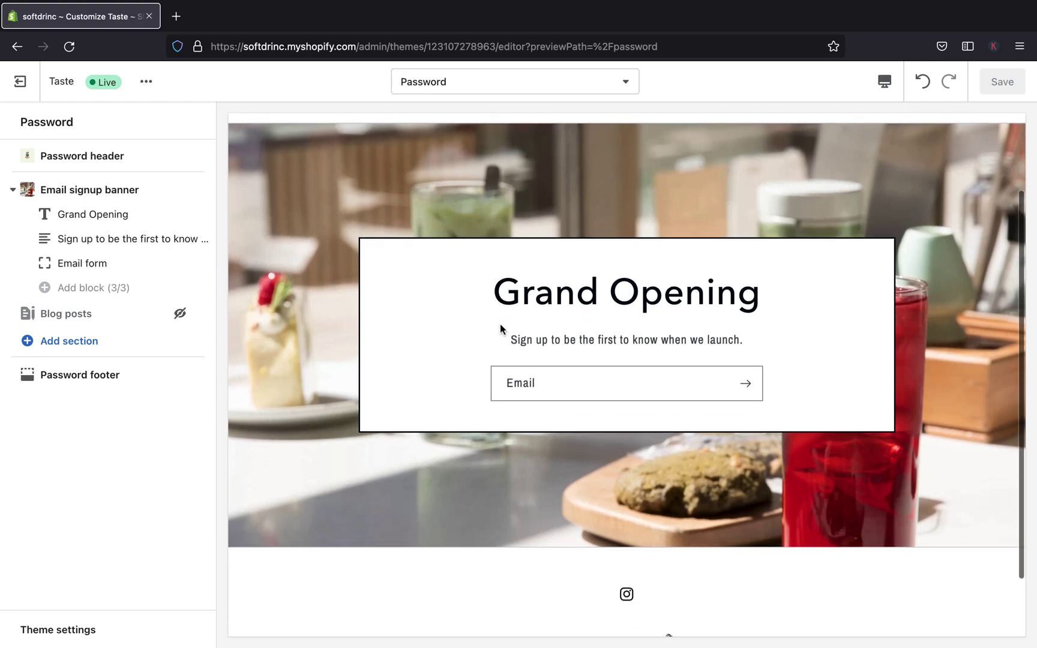
{"action": "scroll", "coordinate": [500, 324], "scroll_direction": "down", "scroll_amount": 2}
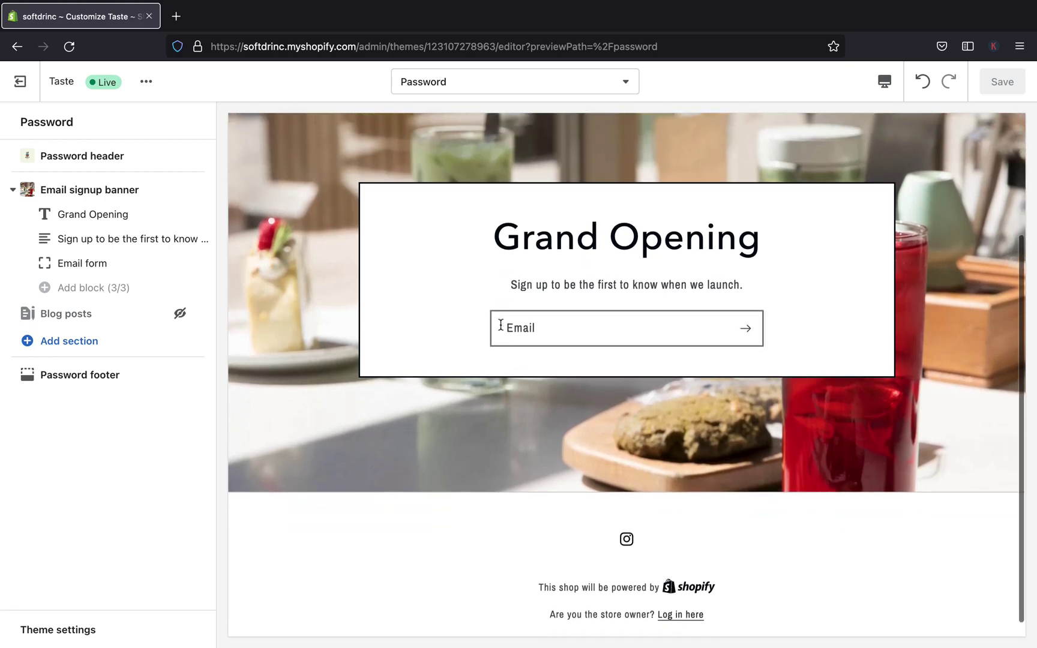
{"action": "scroll", "coordinate": [500, 324], "scroll_direction": "up", "scroll_amount": 1}
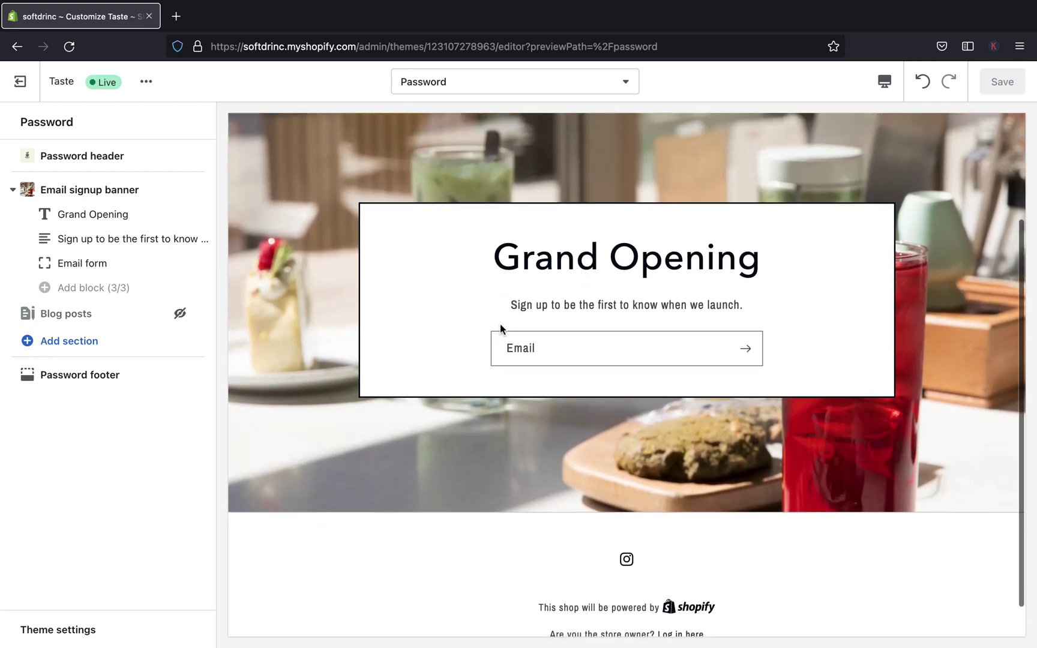
{"action": "scroll", "coordinate": [500, 328], "scroll_direction": "up", "scroll_amount": 4}
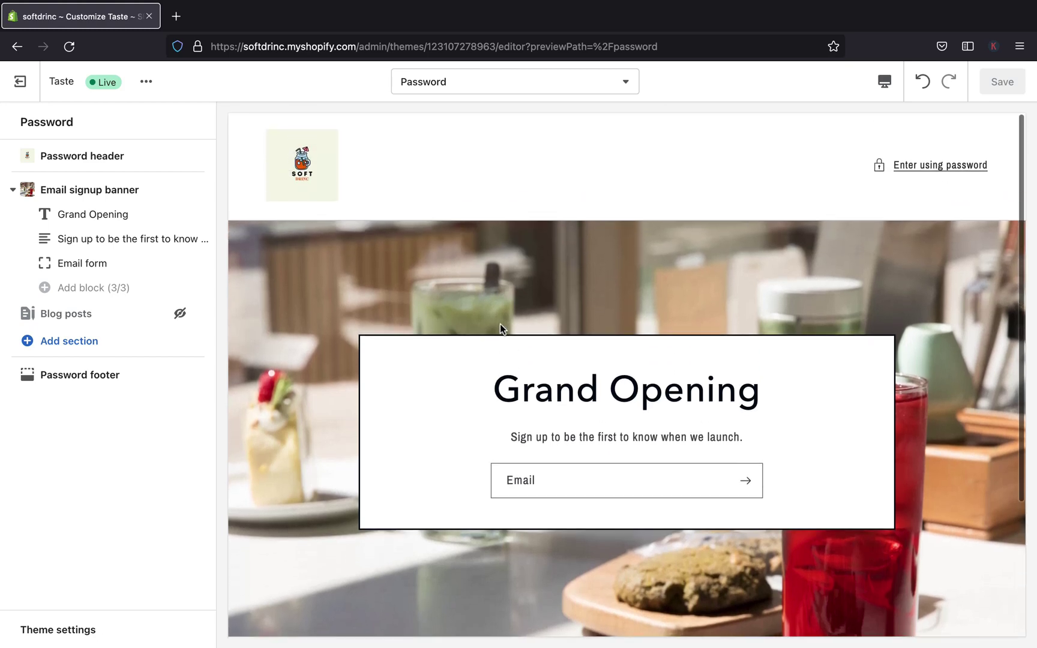